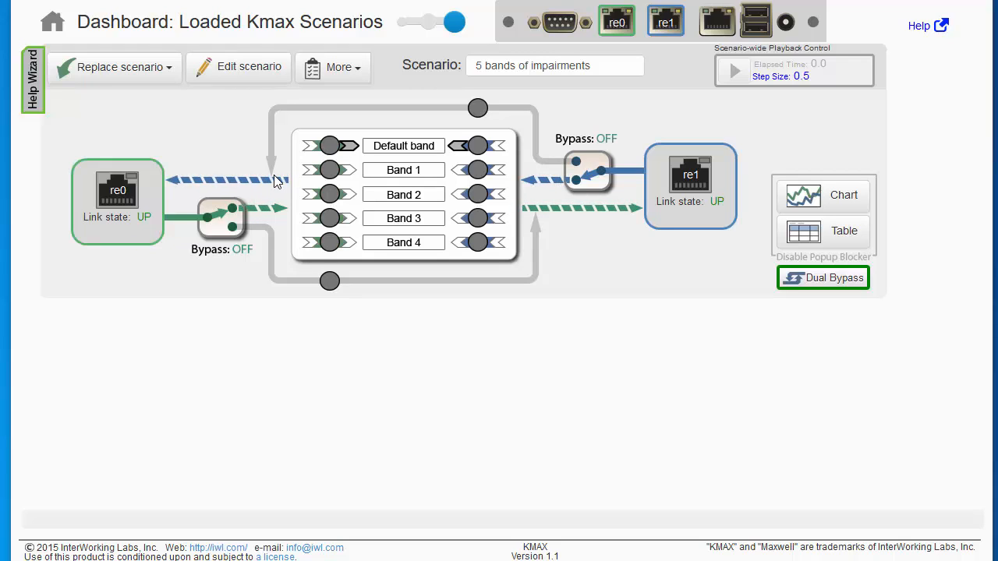
Step: Open the network graph of the 5 bands of impairments scenario and bring up the A-to-B classifier's filter list
{"action": "mouse_move", "coordinate": [327, 243]}
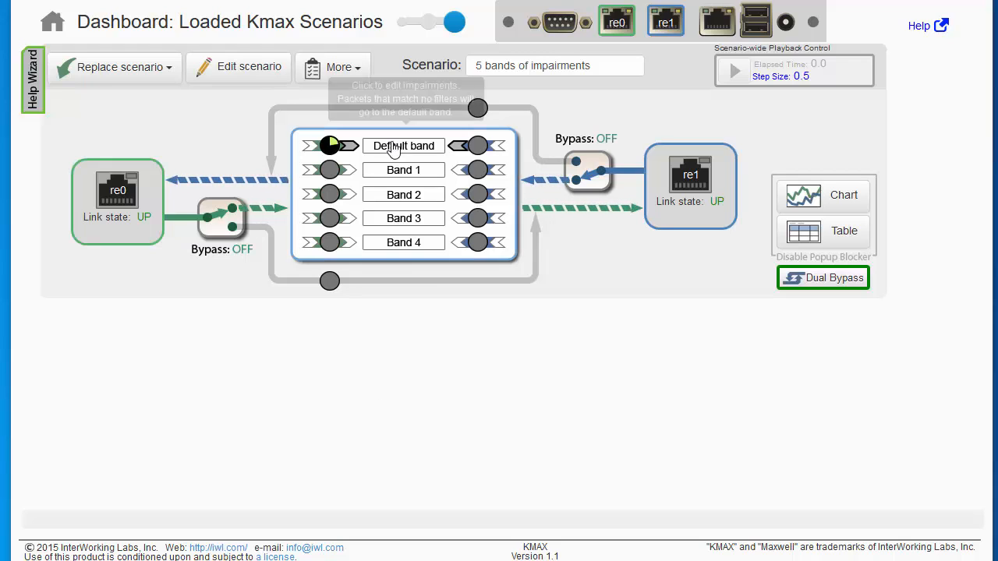
{"action": "left_click", "coordinate": [403, 194]}
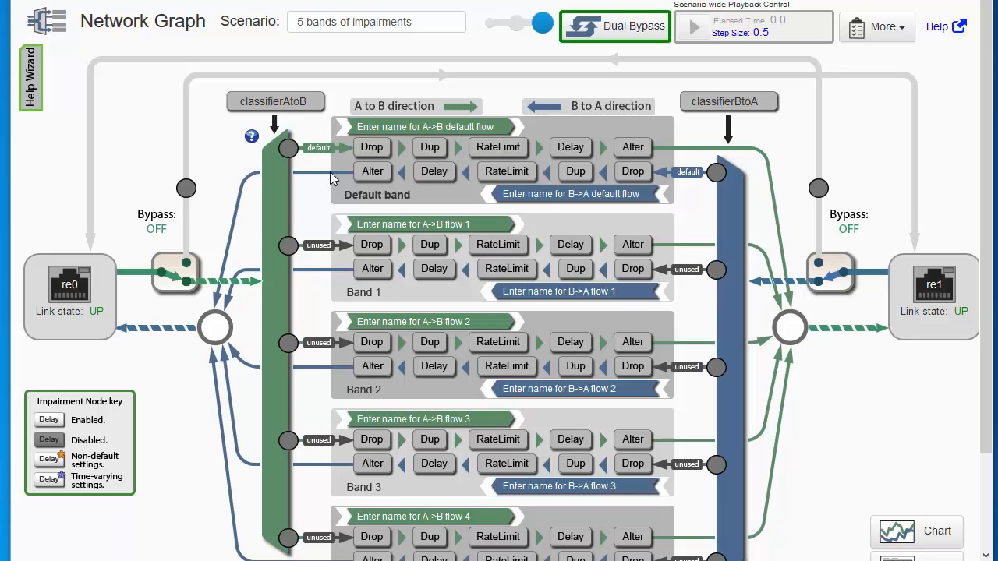
{"action": "left_click", "coordinate": [279, 305]}
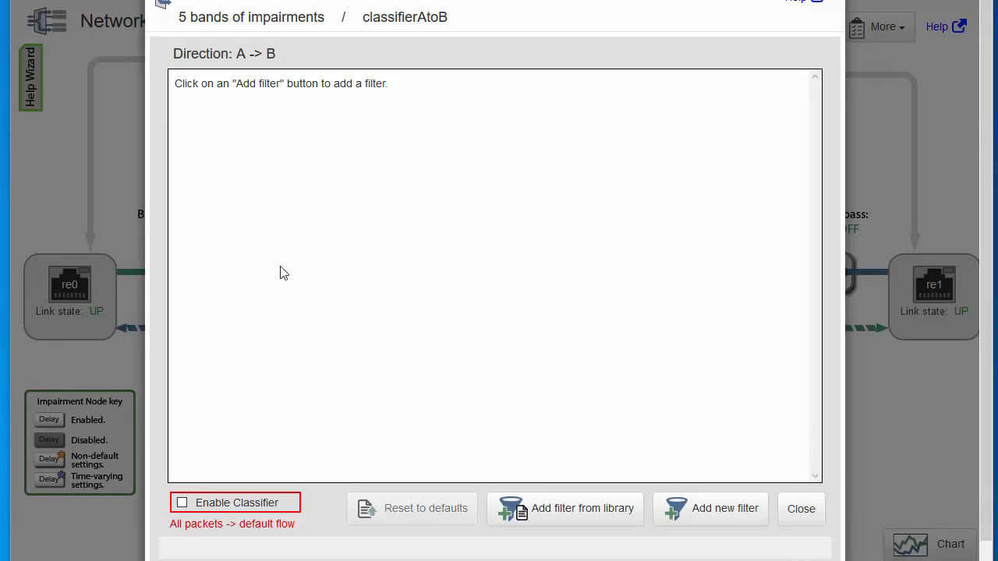
Step: Add the icmp and udp_sip_dst_port example filters from the library to the A-to-B classifier
{"action": "left_click", "coordinate": [563, 516]}
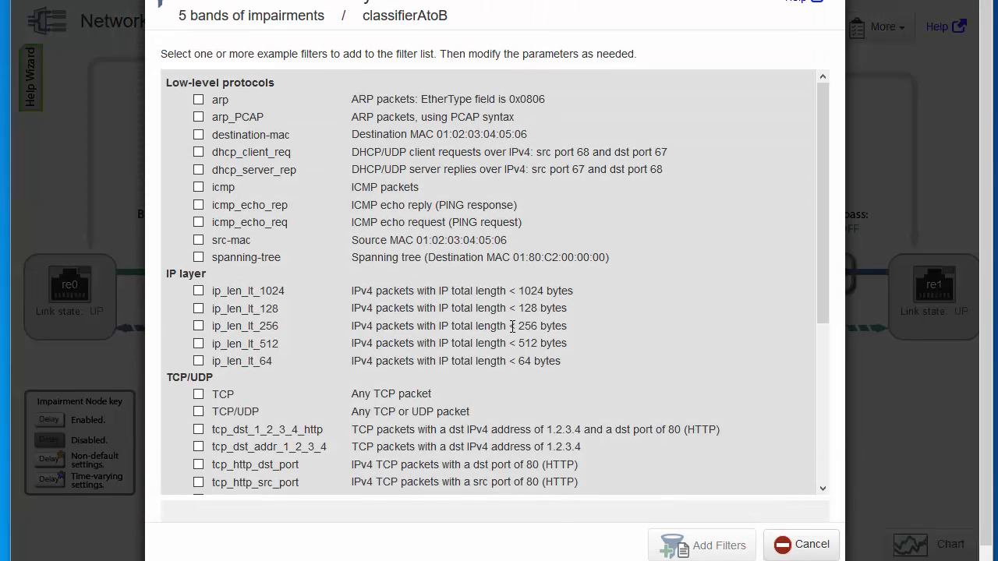
{"action": "left_click", "coordinate": [198, 187]}
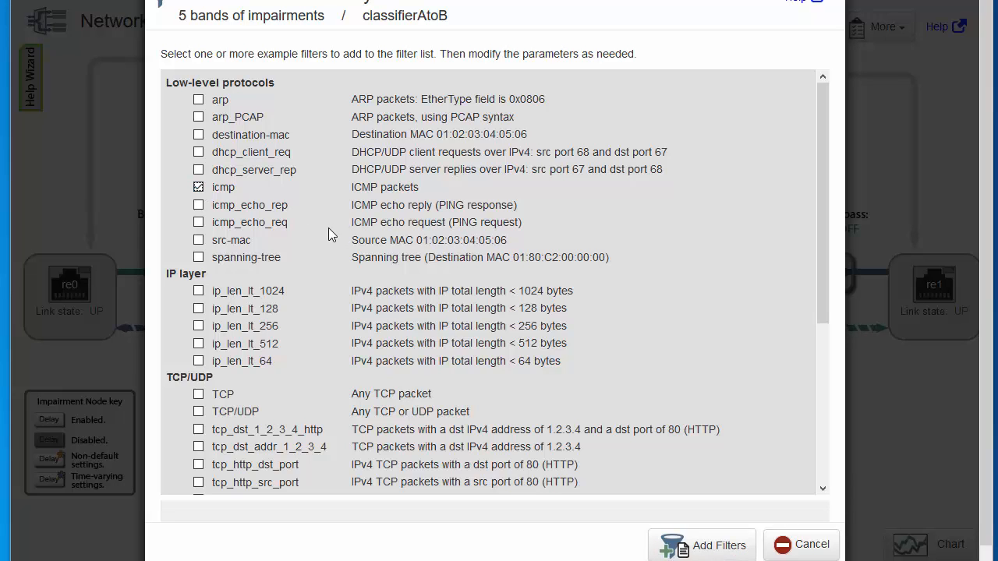
{"action": "scroll", "coordinate": [328, 229], "scroll_direction": "down", "scroll_amount": 4}
{"action": "scroll", "coordinate": [328, 232], "scroll_direction": "down", "scroll_amount": 1}
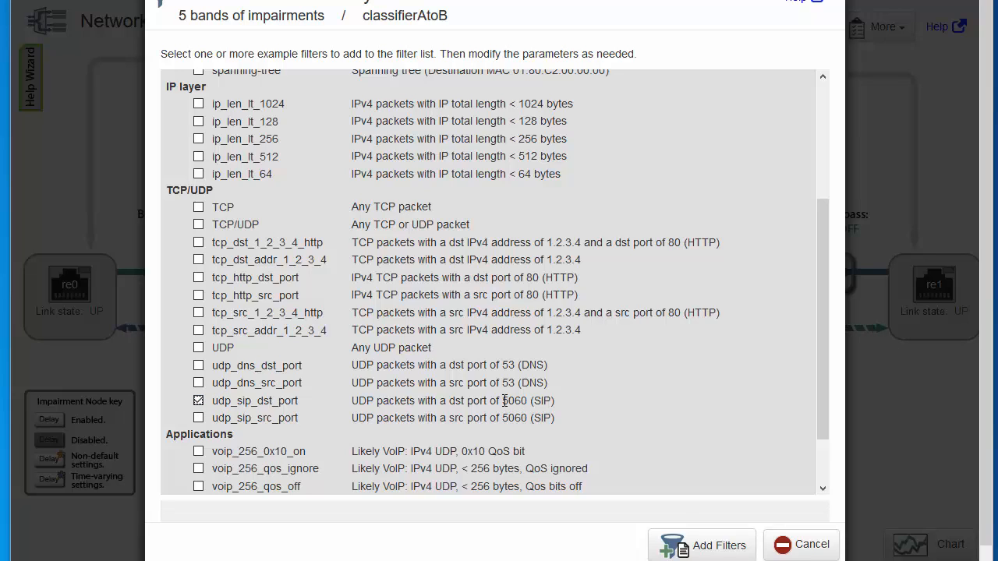
{"action": "left_click", "coordinate": [714, 548]}
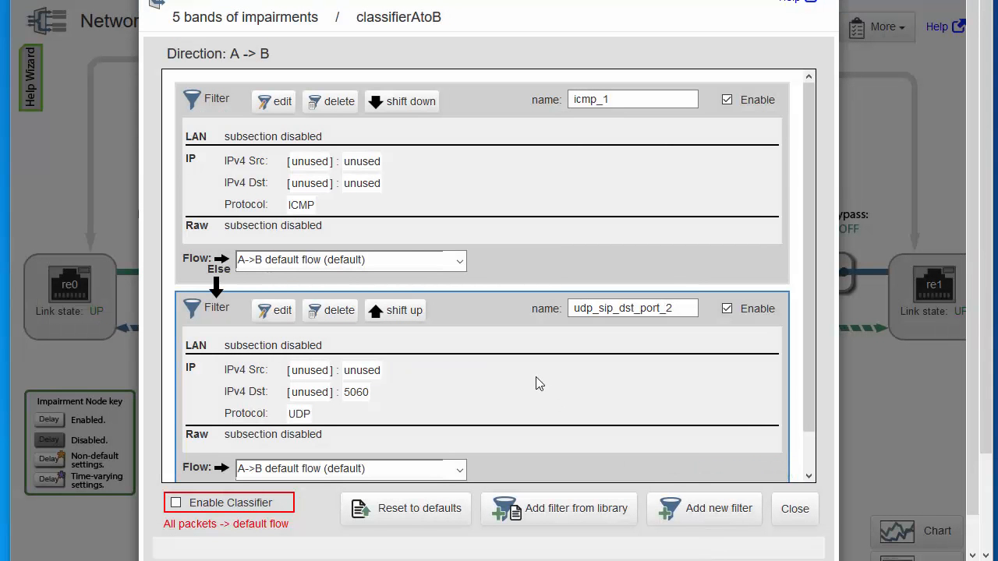
Step: Set the destination port range of the udp_sip_dst_port_2 filter to 5201 and apply the change
{"action": "scroll", "coordinate": [511, 368], "scroll_direction": "down", "scroll_amount": 3}
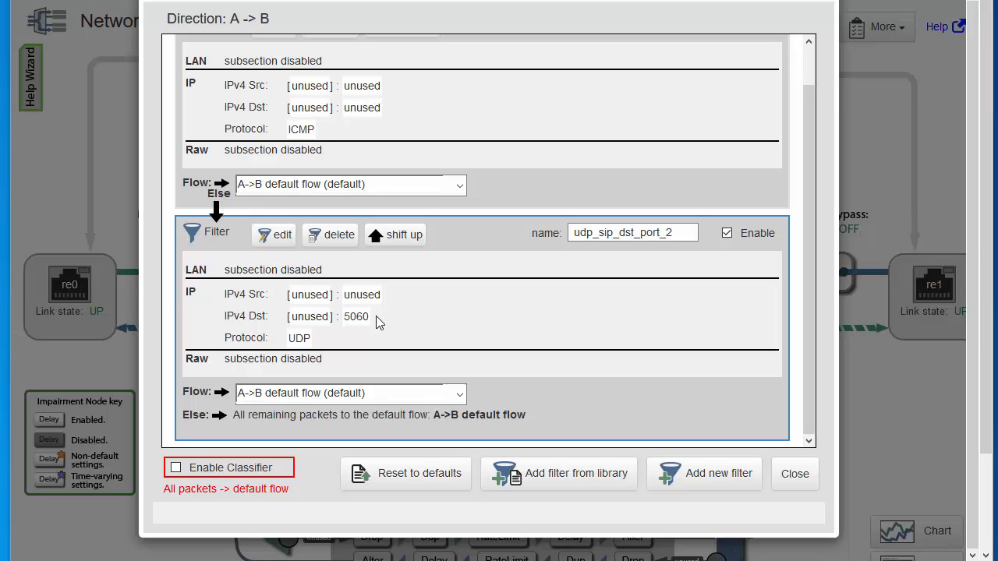
{"action": "left_click", "coordinate": [282, 235]}
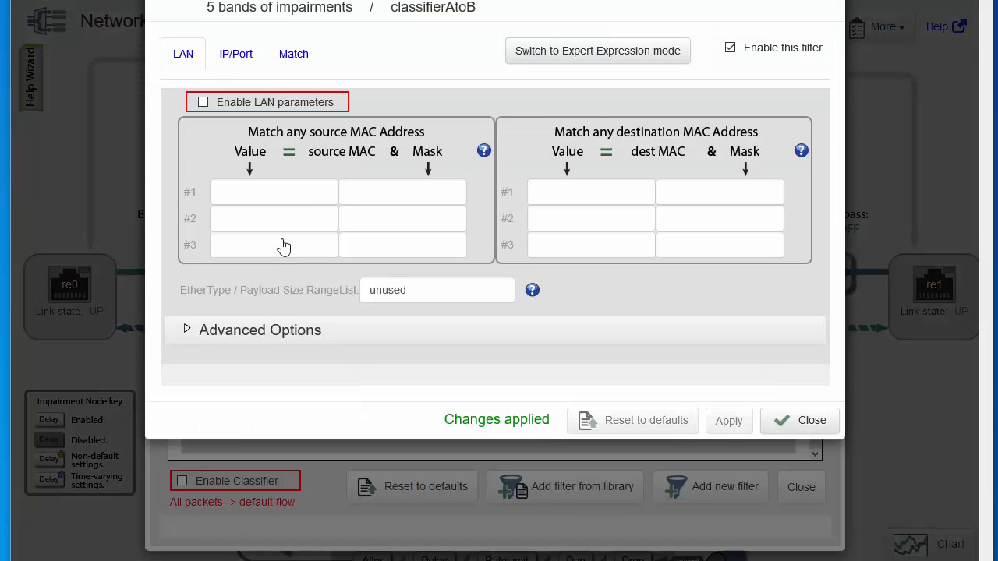
{"action": "left_click", "coordinate": [237, 69]}
{"action": "left_click", "coordinate": [251, 419]}
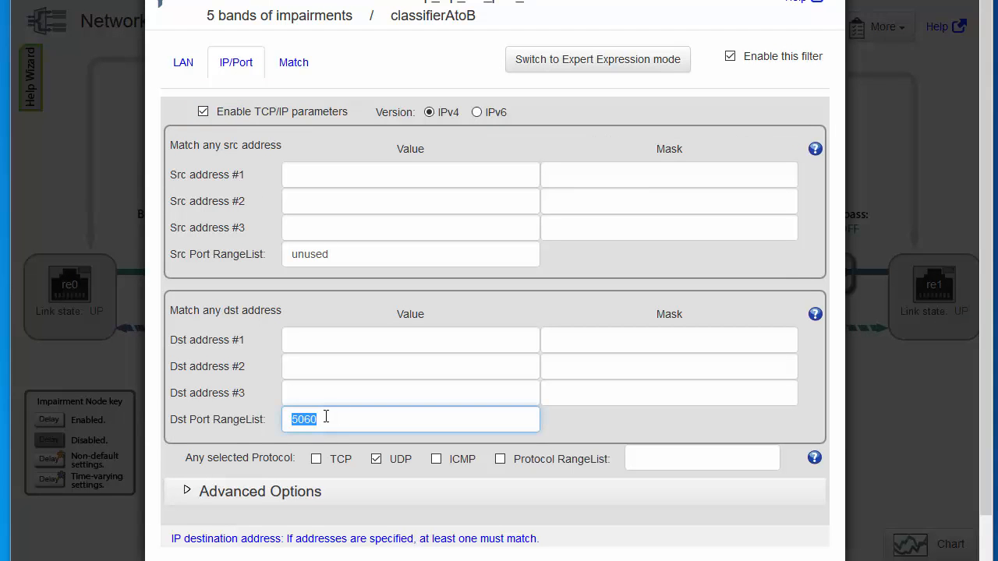
{"action": "type", "text": "5"}
{"action": "scroll", "coordinate": [765, 510], "scroll_direction": "down", "scroll_amount": 1}
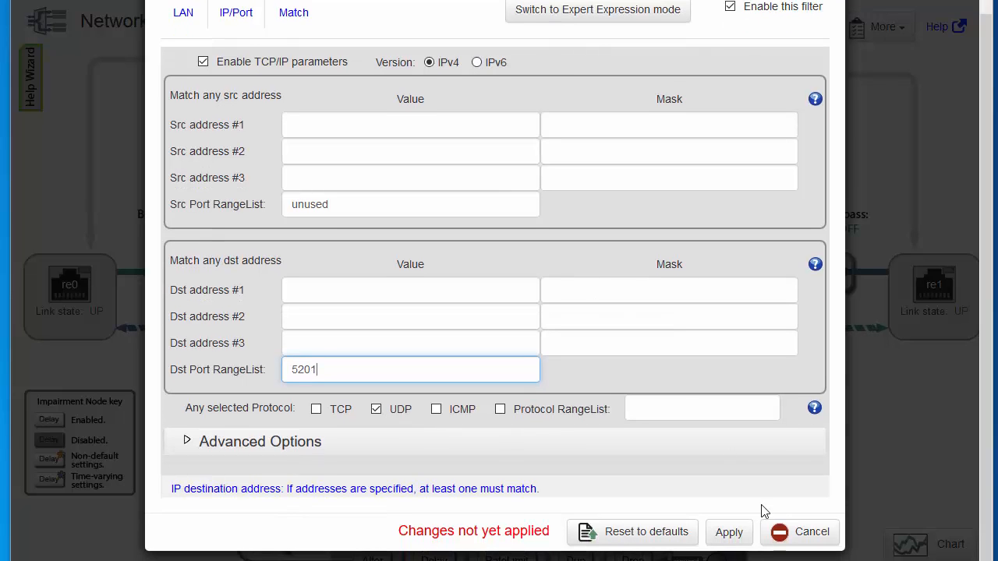
{"action": "left_click", "coordinate": [729, 533]}
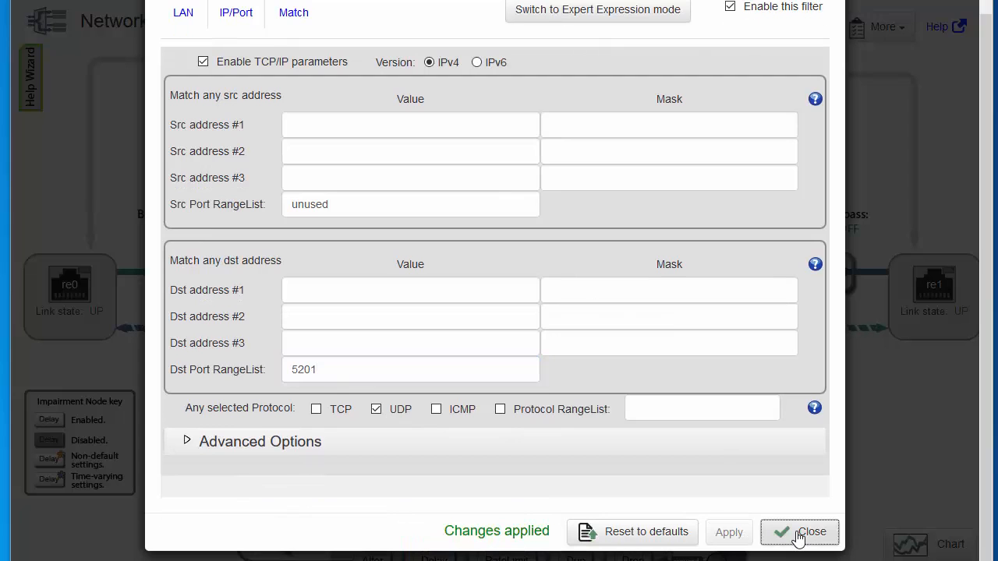
{"action": "left_click", "coordinate": [799, 533]}
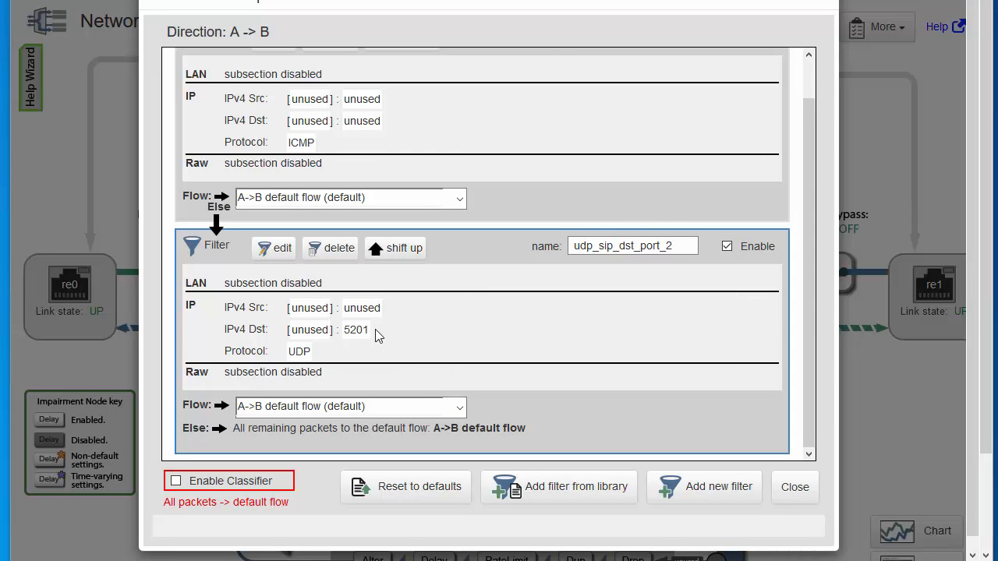
Step: Route the udp_sip_dst_port_2 filter to A->B flow 2 and rename that flow iperf3
{"action": "left_click", "coordinate": [413, 409]}
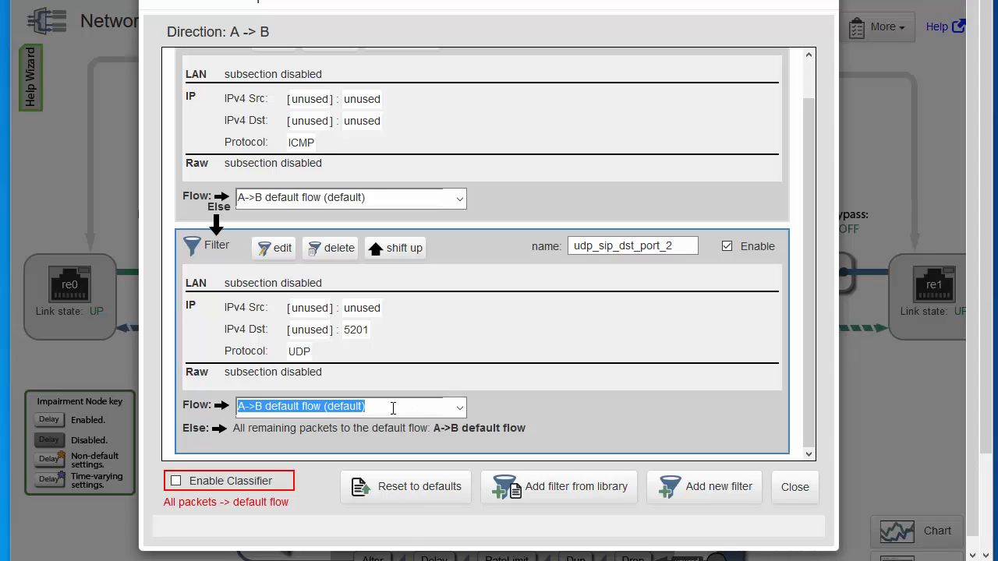
{"action": "left_click", "coordinate": [461, 409]}
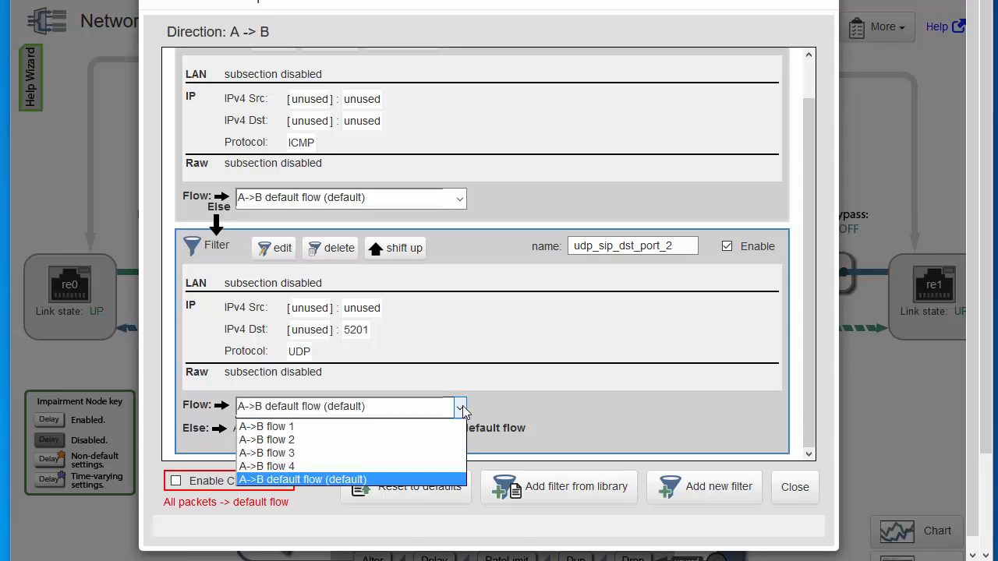
{"action": "left_click", "coordinate": [430, 441]}
{"action": "left_click", "coordinate": [375, 406]}
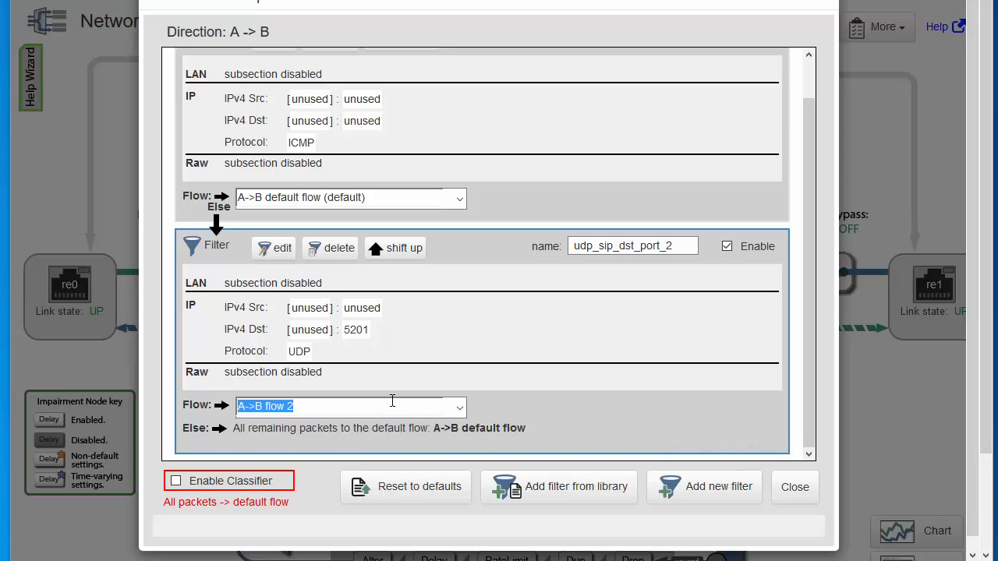
{"action": "type", "text": "iperf3"}
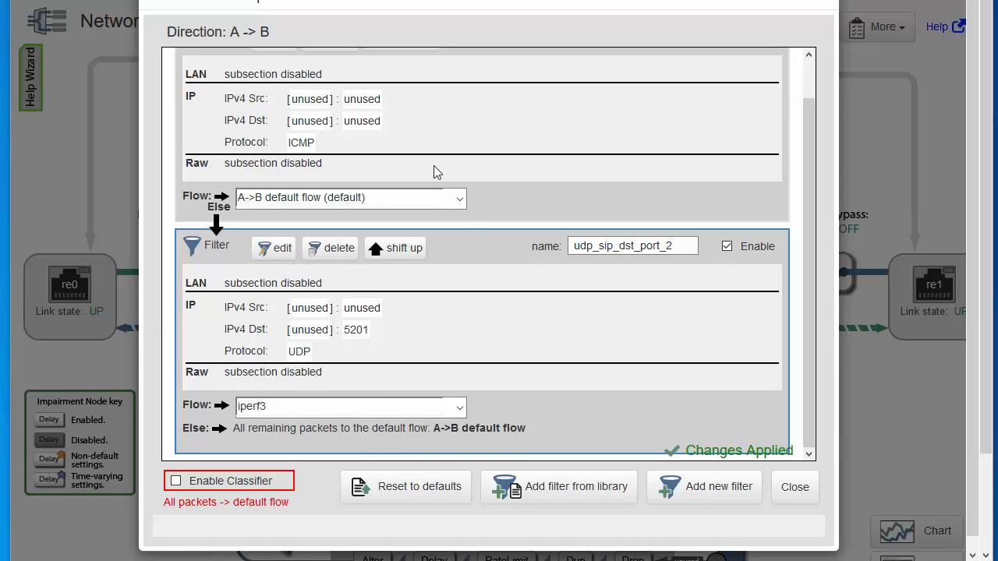
Step: Route the icmp_1 filter to A->B flow 1 and rename that flow ICMP
{"action": "left_click", "coordinate": [429, 140]}
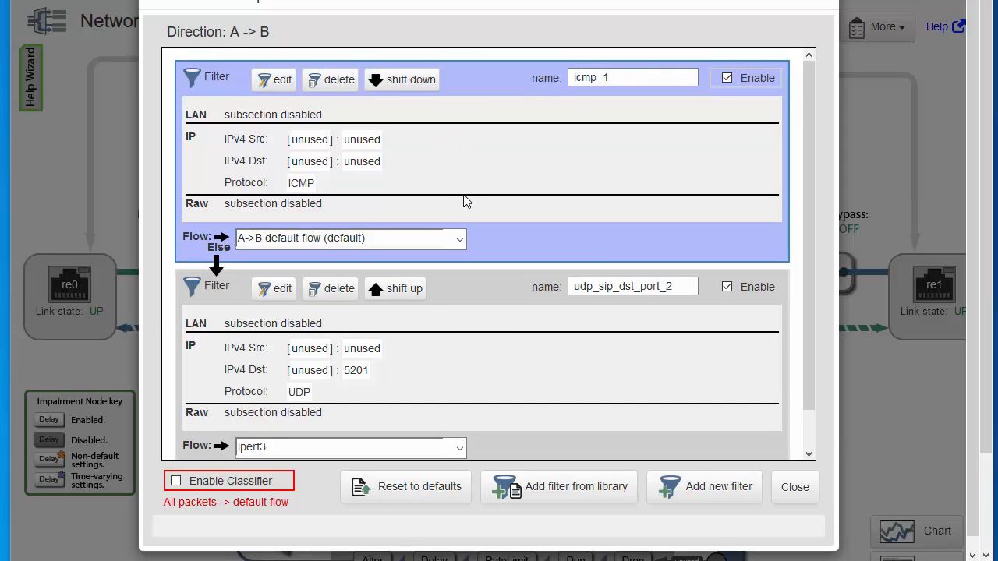
{"action": "left_click", "coordinate": [459, 238]}
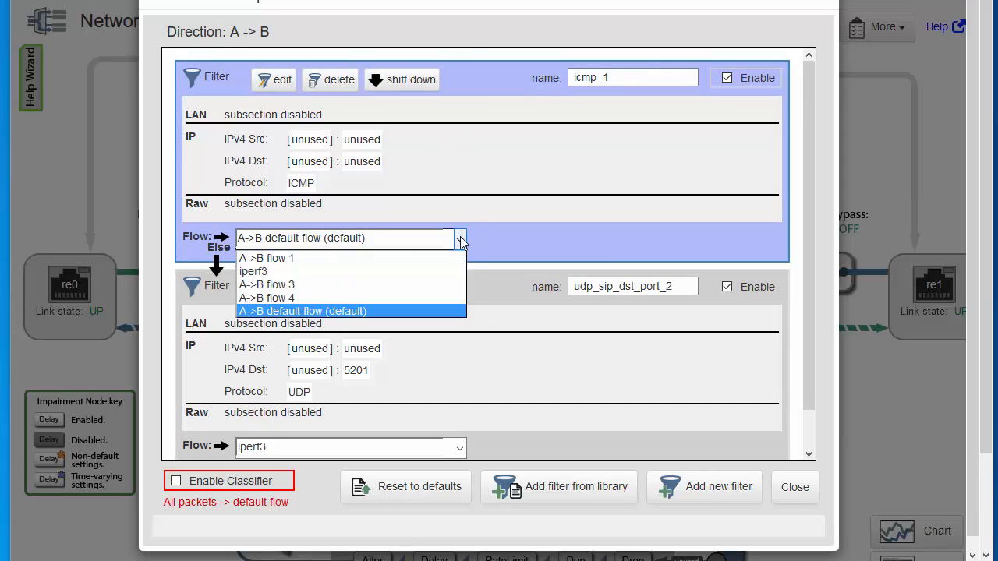
{"action": "left_click", "coordinate": [310, 258]}
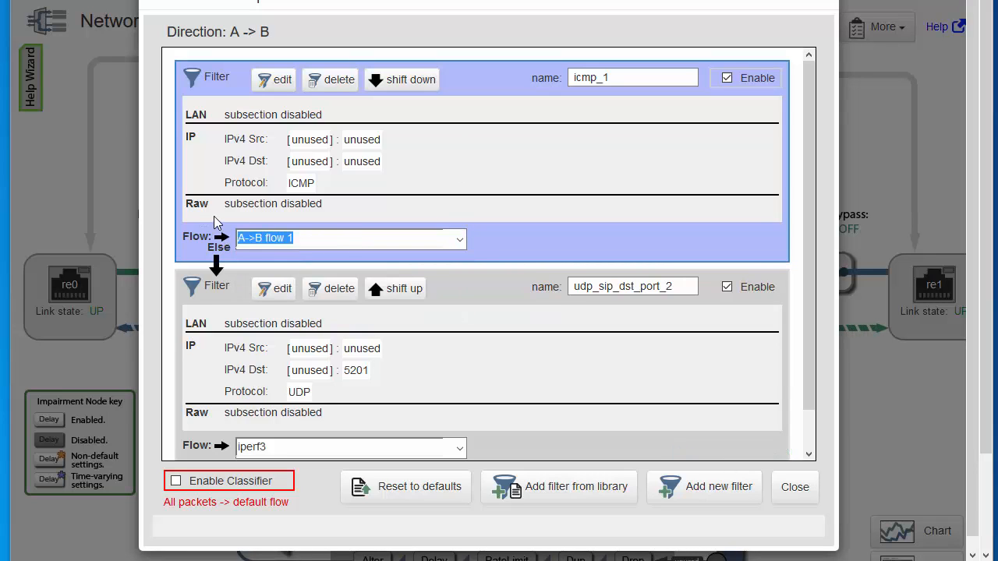
{"action": "key", "text": "BackSpace"}
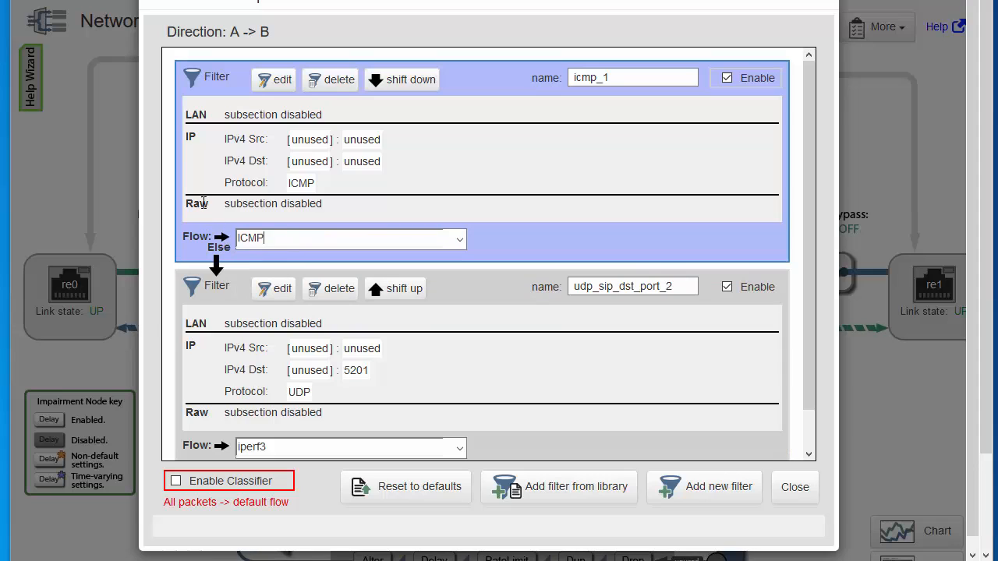
Step: Enable the A-to-B classifier and close its filter list to return to the network graph
{"action": "left_click", "coordinate": [177, 482]}
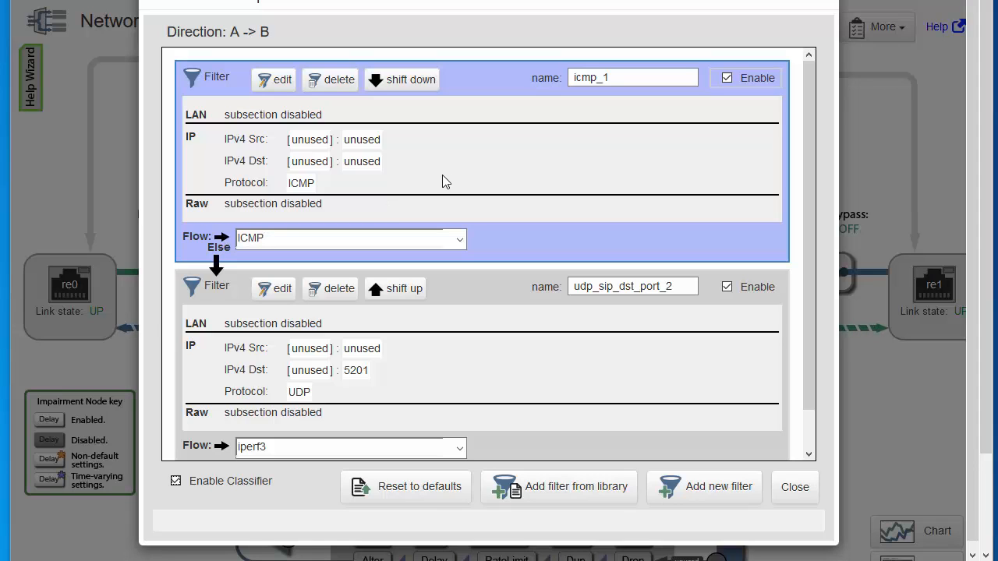
{"action": "scroll", "coordinate": [809, 255], "scroll_direction": "down", "scroll_amount": 1}
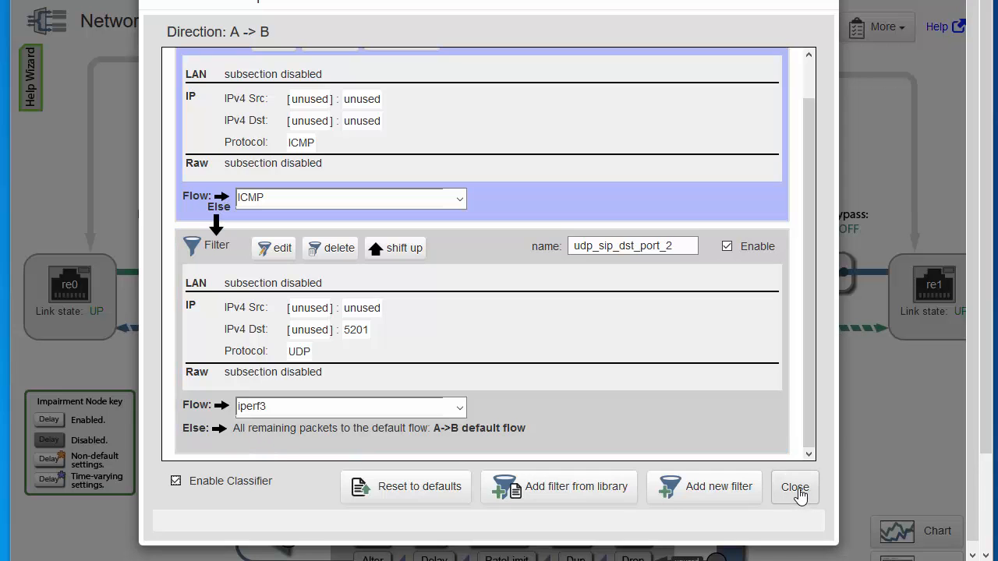
{"action": "left_click", "coordinate": [796, 488]}
{"action": "scroll", "coordinate": [515, 343], "scroll_direction": "down", "scroll_amount": 2}
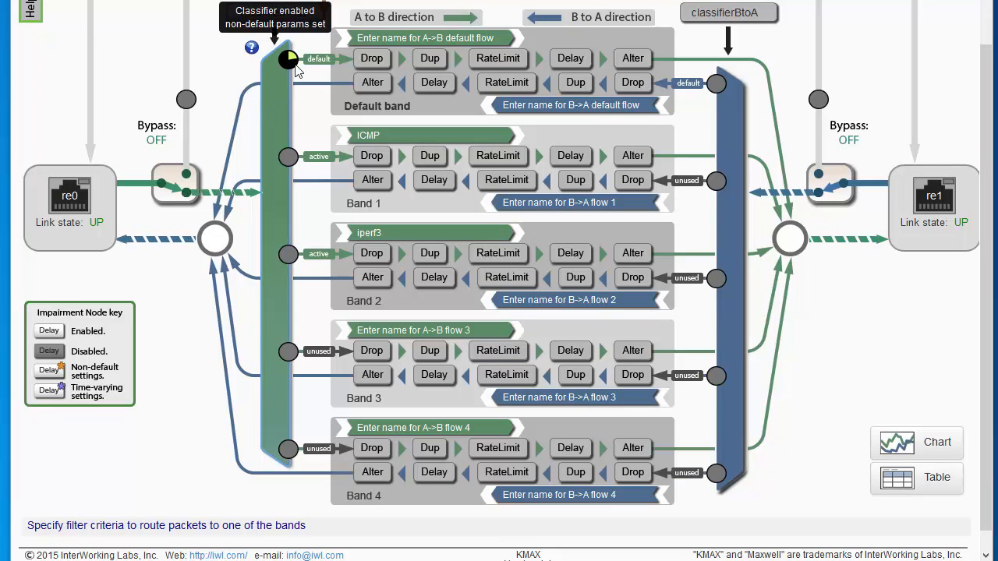
{"action": "mouse_move", "coordinate": [279, 170]}
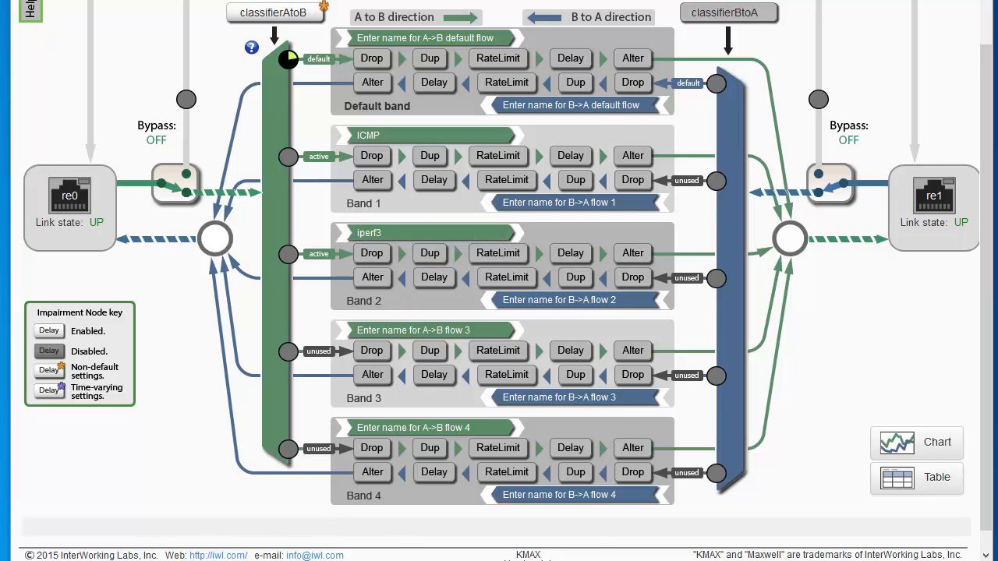
Step: Switch to the Windows command prompt and ping 10.0.0.8 to send ICMP traffic through the classifier
{"action": "key", "text": "alt+Tab"}
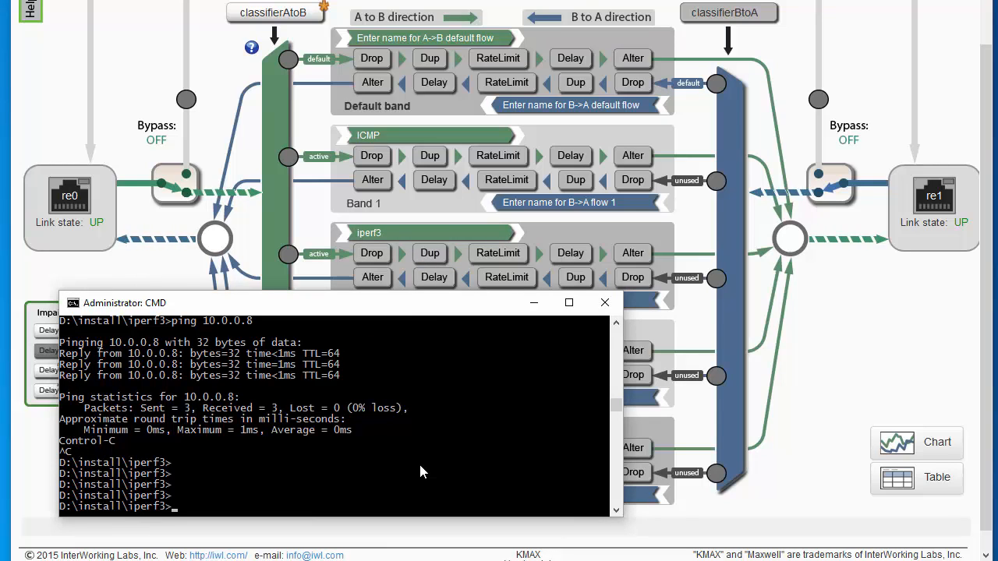
{"action": "type", "text": "ping"}
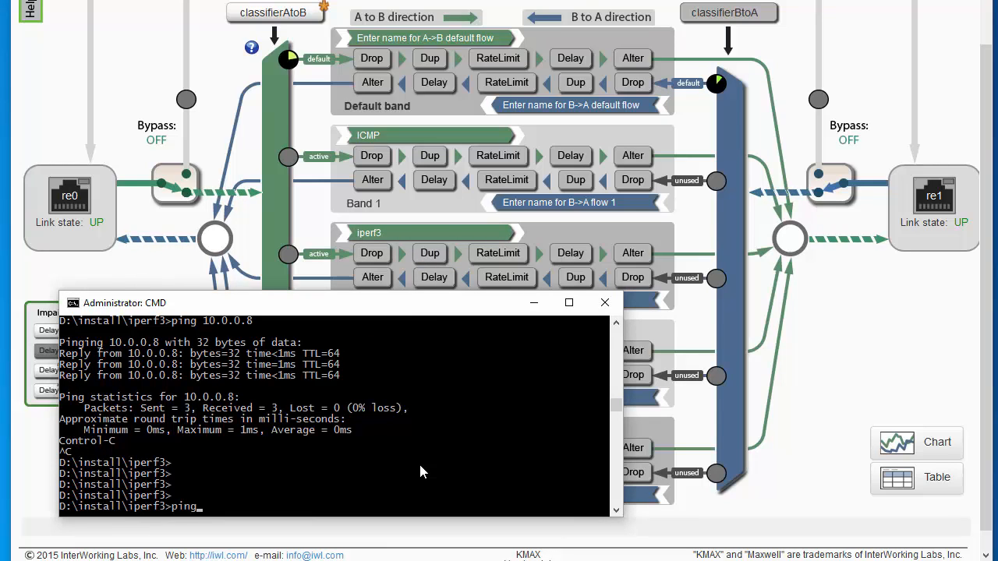
{"action": "type", "text": " 10.0.0.8"}
{"action": "key", "text": "Return"}
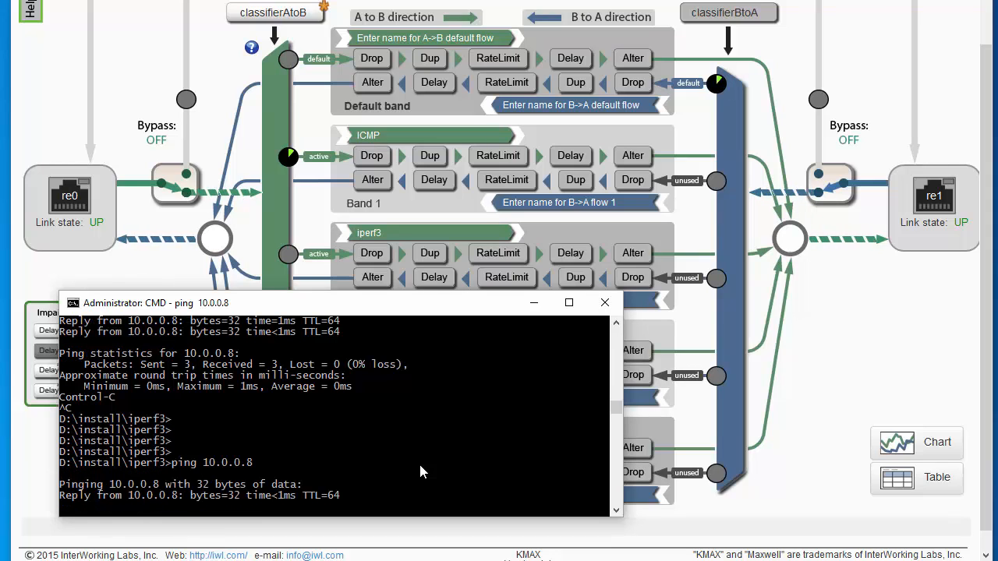
{"action": "mouse_move", "coordinate": [289, 160]}
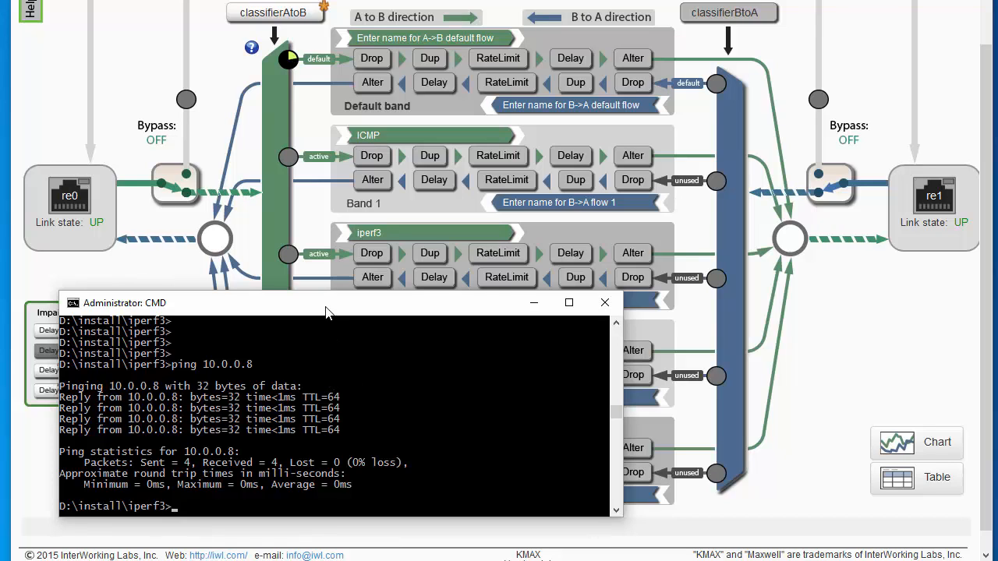
Step: Run a continuous ping to 10.0.0.8 with the -t option, and stop it after several replies
{"action": "key", "text": "Up"}
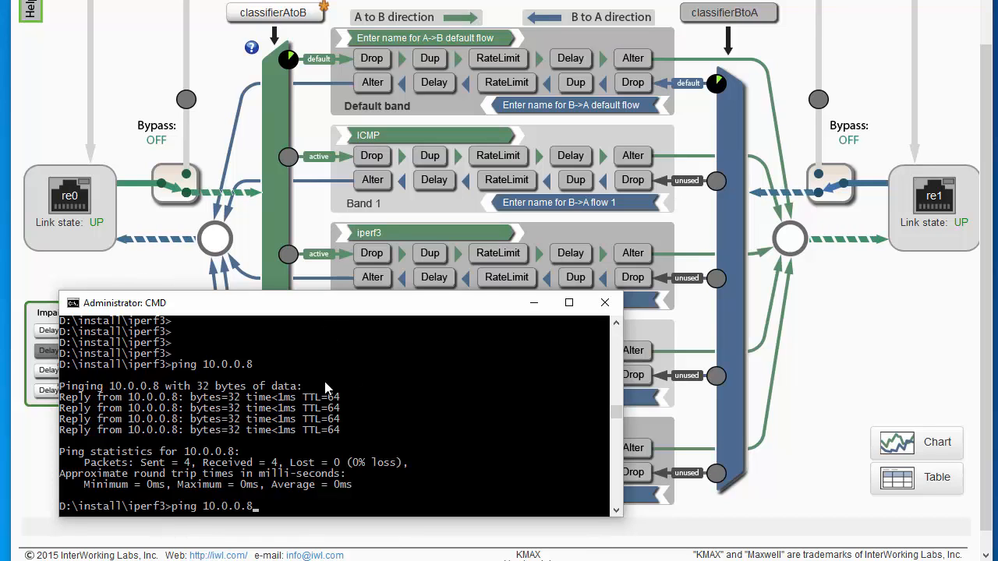
{"action": "type", "text": "-t"}
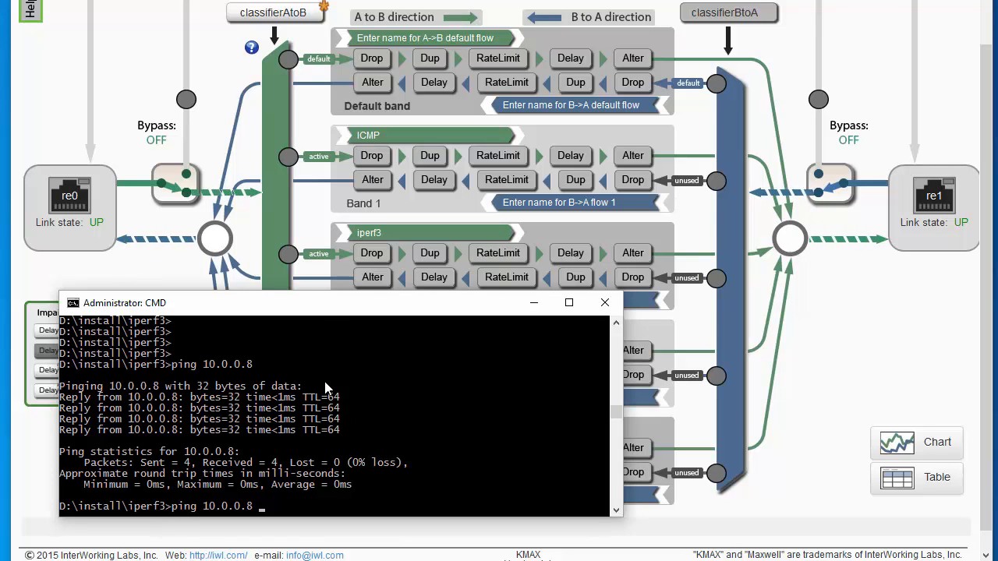
{"action": "key", "text": "Return"}
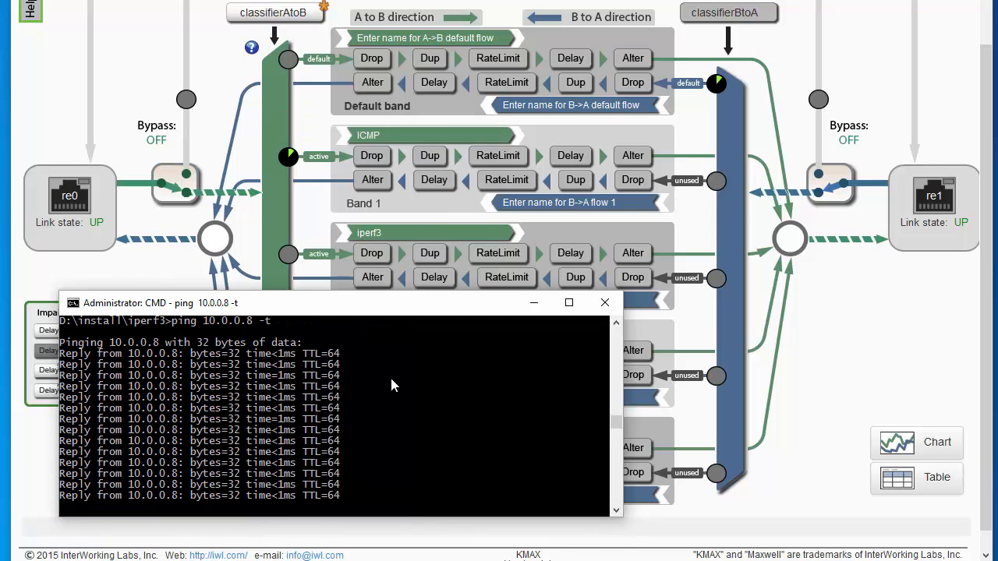
{"action": "key", "text": "ctrl+c"}
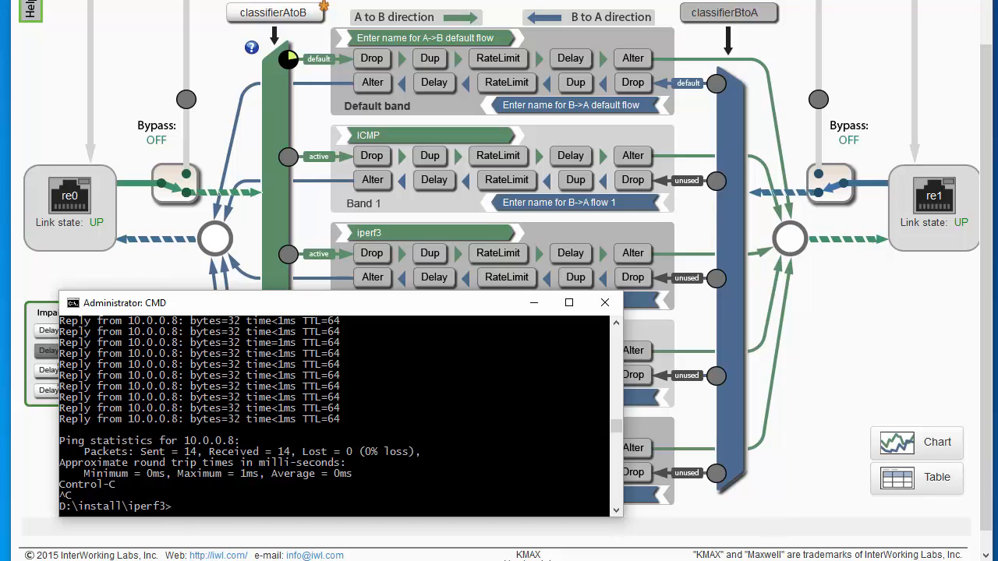
Step: Switch to the PuTTY session on 10.0.0.8, start an iperf3 server with -s, and move that window off the graph
{"action": "key", "text": "alt+Tab"}
{"action": "left_click_drag", "start_coordinate": [750, 231], "coordinate": [654, 125]}
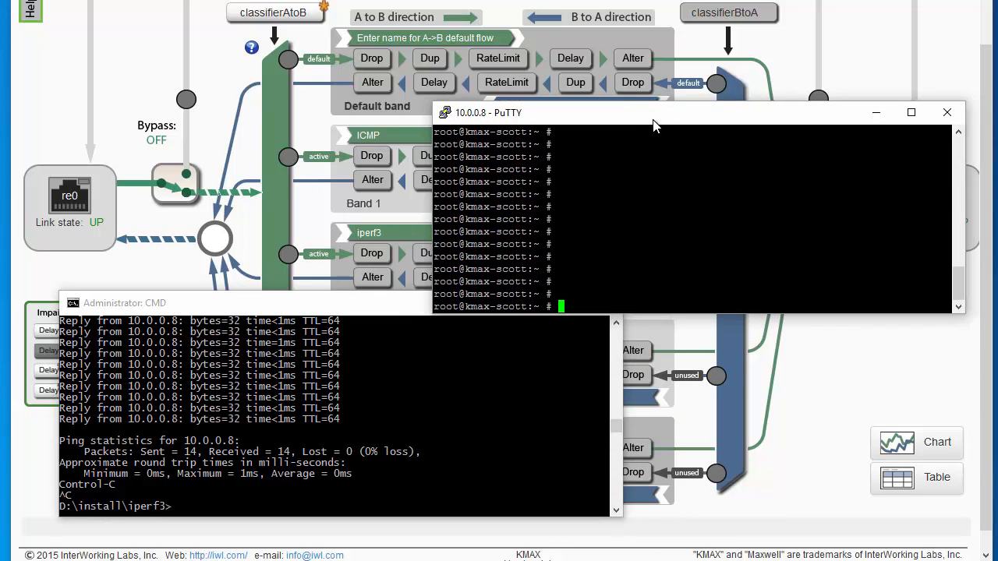
{"action": "type", "text": "iperf3 -s"}
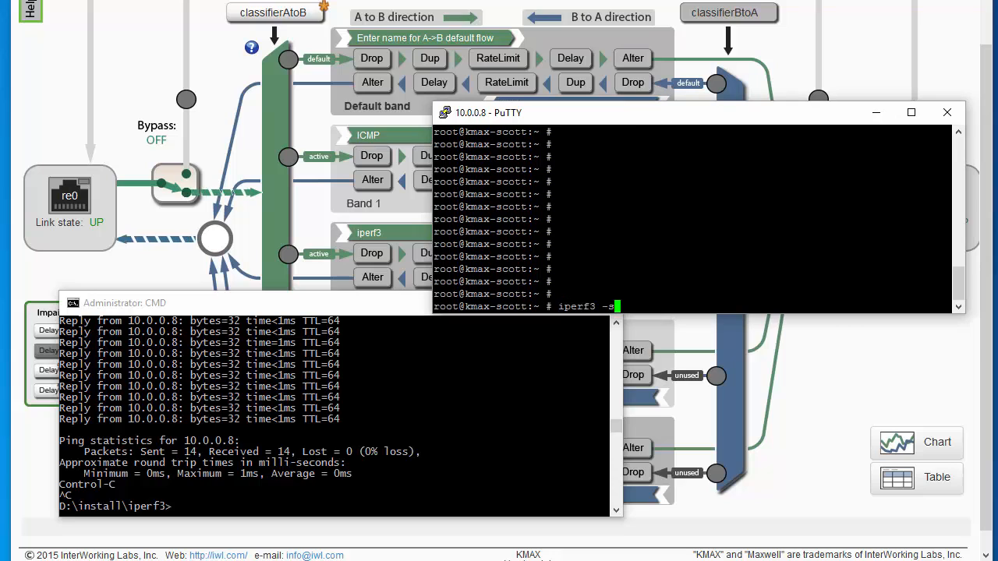
{"action": "key", "text": "Return"}
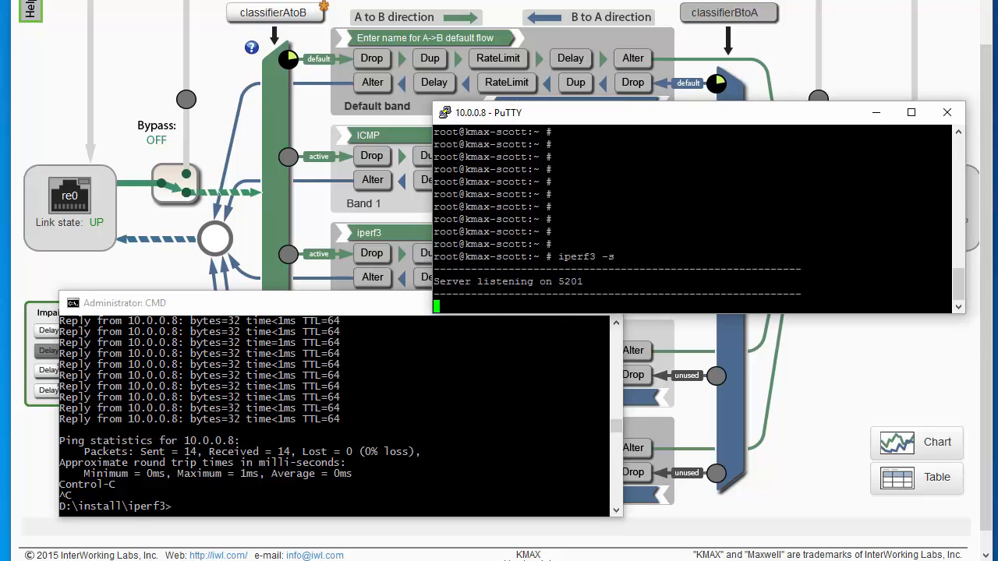
{"action": "left_click_drag", "start_coordinate": [581, 116], "coordinate": [997, 560]}
Step: From the Windows command prompt, run iperf3 -c 10.0.0.8 -t 86000 -l 64 -b 51200 -u to send UDP traffic
{"action": "mouse_move", "coordinate": [278, 215]}
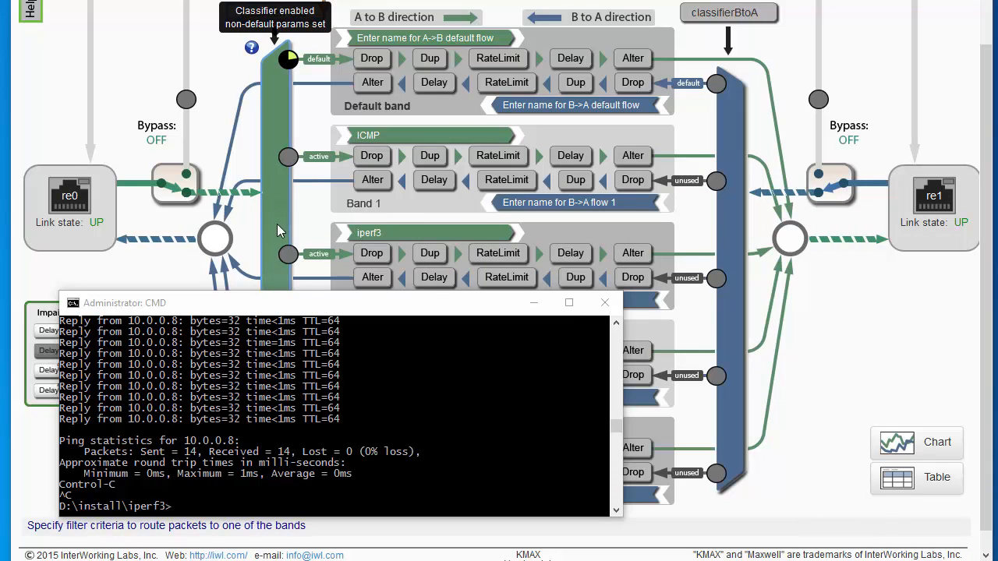
{"action": "left_click_drag", "start_coordinate": [279, 313], "coordinate": [286, 315]}
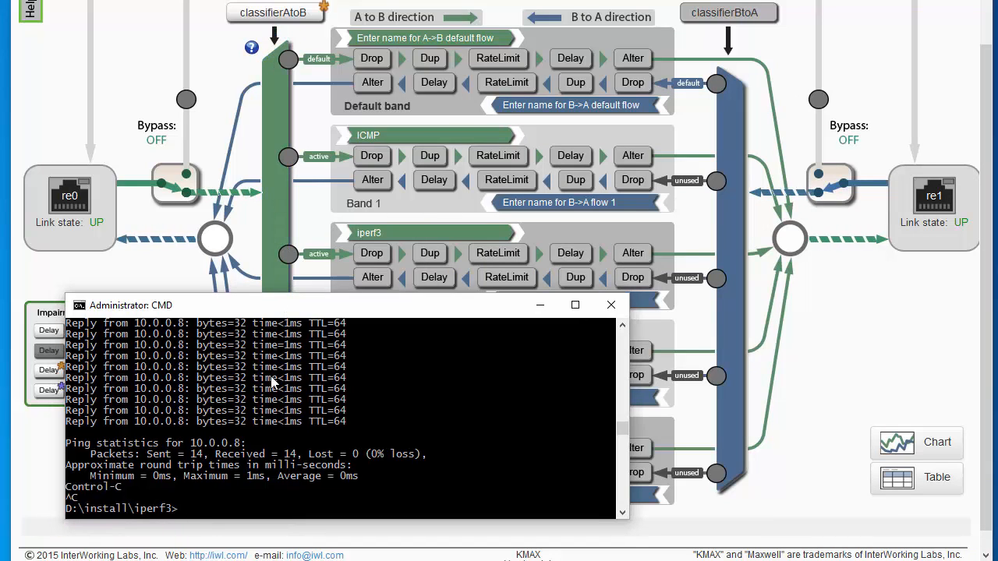
{"action": "type", "text": "iperf3 -c 10.0.0.8 -t 86000 -l 64 -b 51200 -u"}
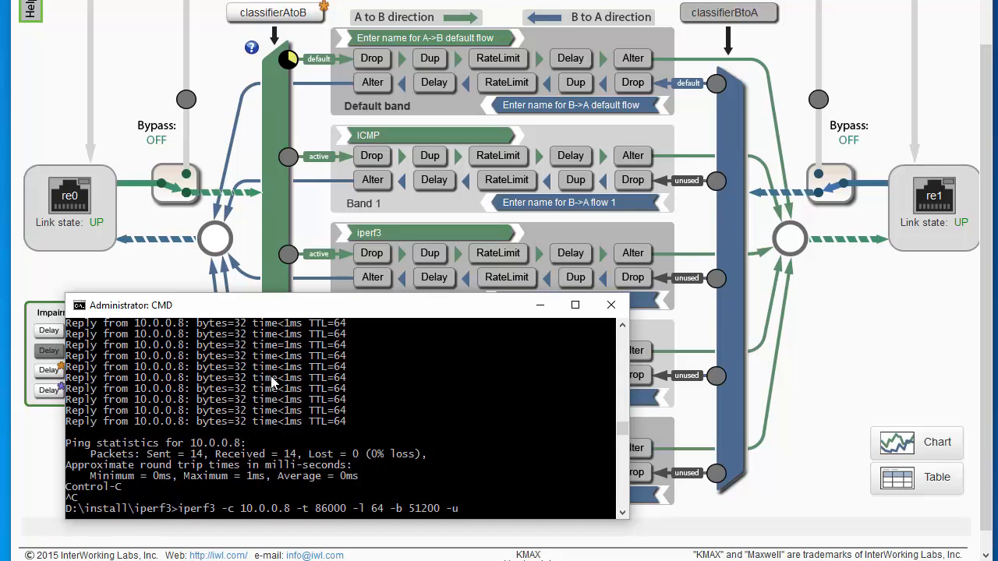
{"action": "key", "text": "Return"}
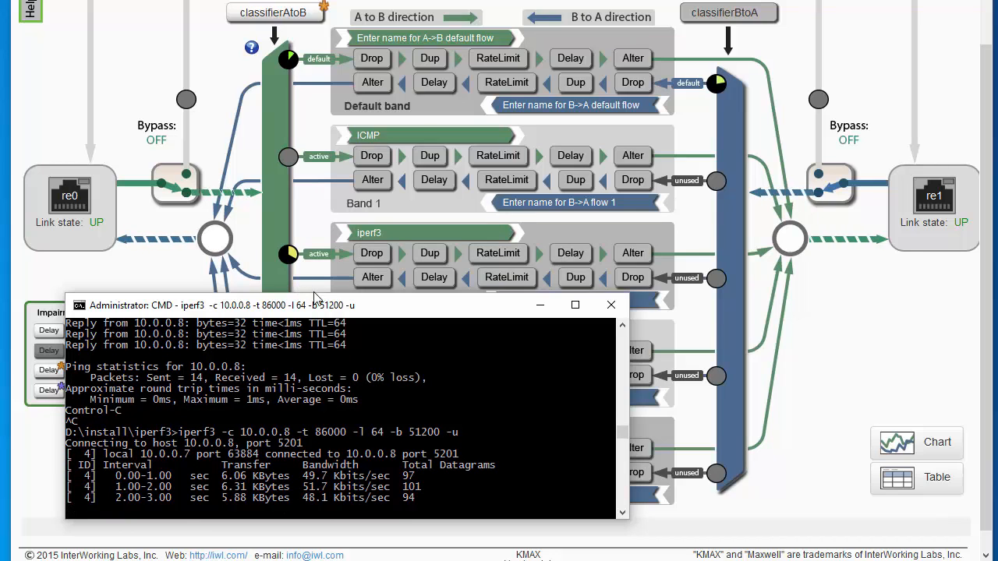
Step: Move the command prompt window clear of the graph and check the traffic indicator on the iperf3 band
{"action": "left_click_drag", "start_coordinate": [314, 296], "coordinate": [315, 386]}
{"action": "mouse_move", "coordinate": [290, 263]}
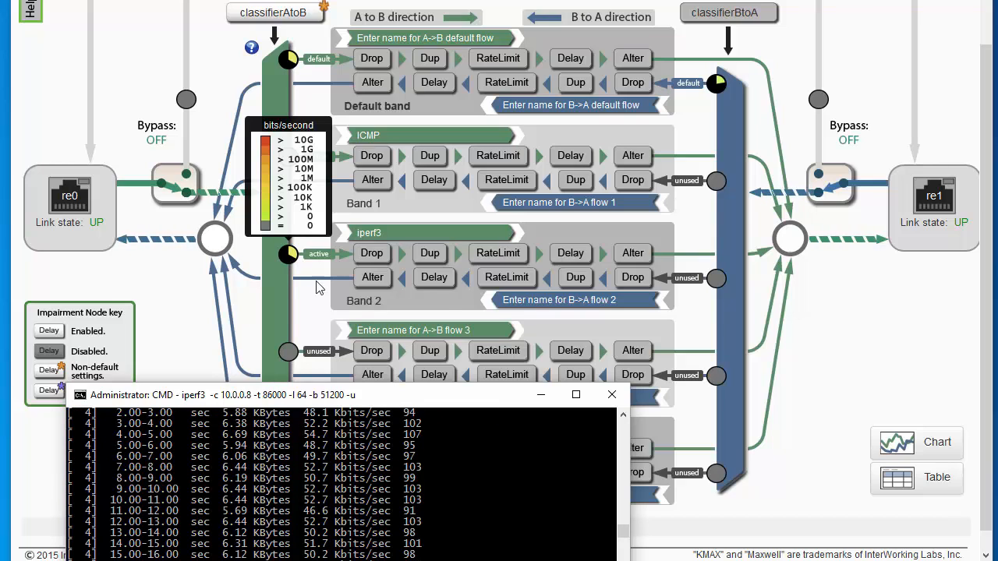
{"action": "left_click_drag", "start_coordinate": [399, 403], "coordinate": [437, 560]}
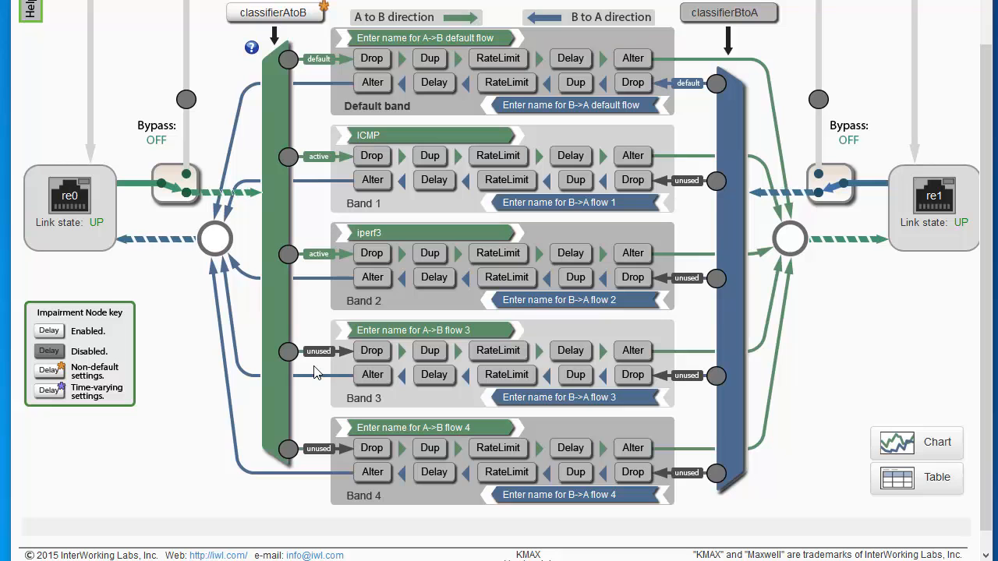
Step: Open the A-to-B classifier's filter list and rename the icmp_1 filter as icmp_number2
{"action": "left_click", "coordinate": [276, 288]}
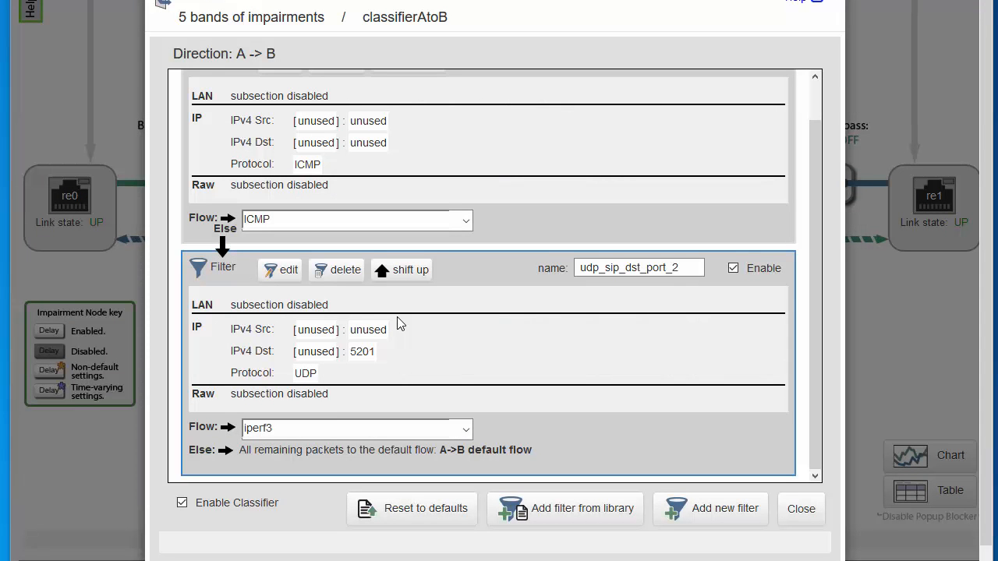
{"action": "scroll", "coordinate": [400, 325], "scroll_direction": "up", "scroll_amount": 1}
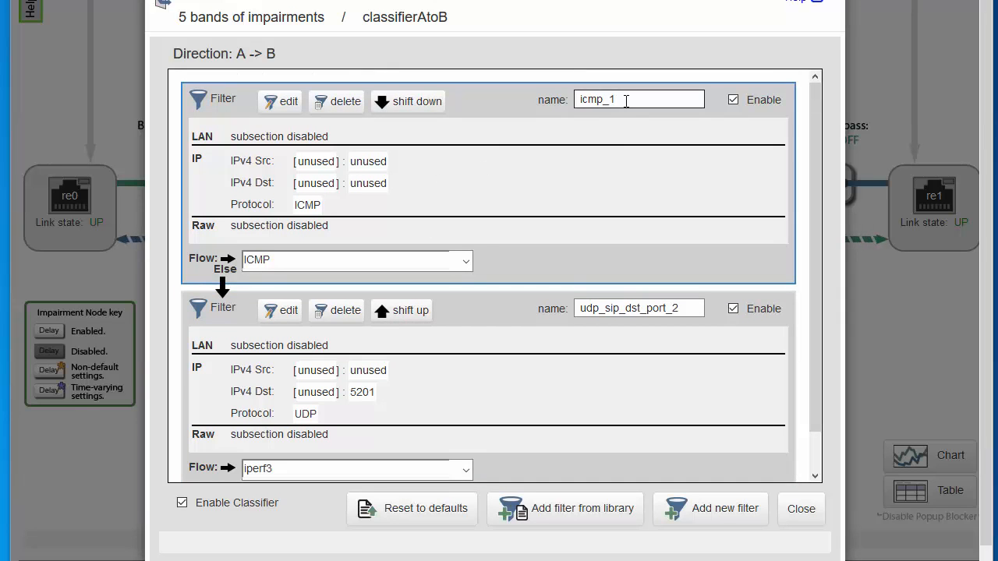
{"action": "left_click", "coordinate": [641, 99]}
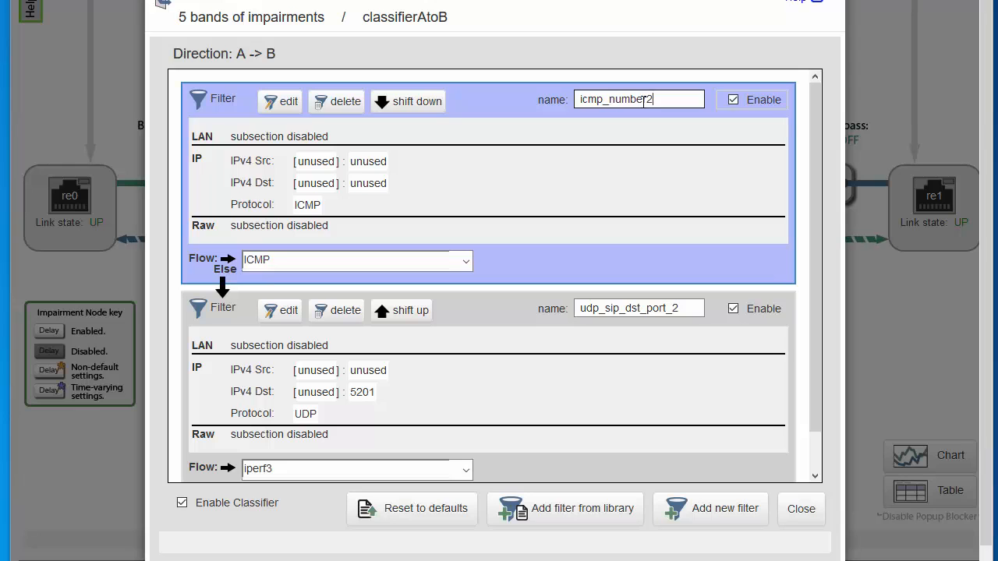
Step: Disable and re-enable the icmp_number2 filter, and reorder it below the udp_sip_dst_port_2 filter
{"action": "left_click", "coordinate": [733, 100]}
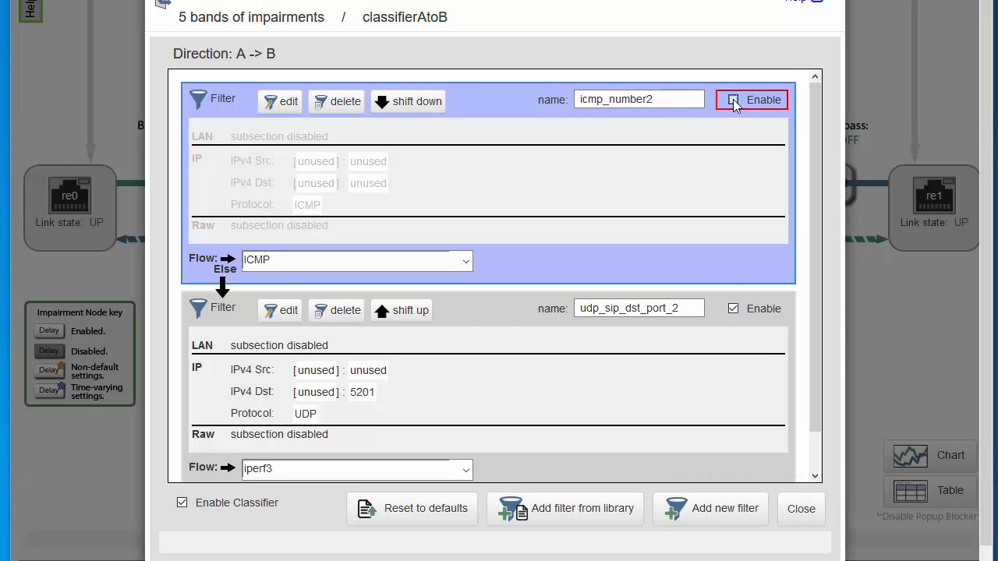
{"action": "left_click", "coordinate": [733, 100]}
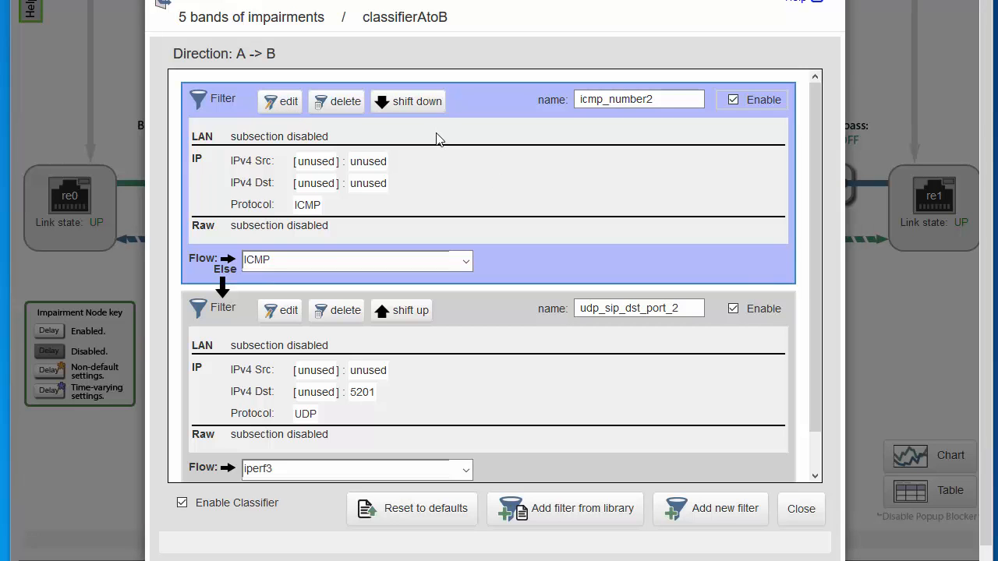
{"action": "left_click_drag", "start_coordinate": [450, 143], "coordinate": [464, 373]}
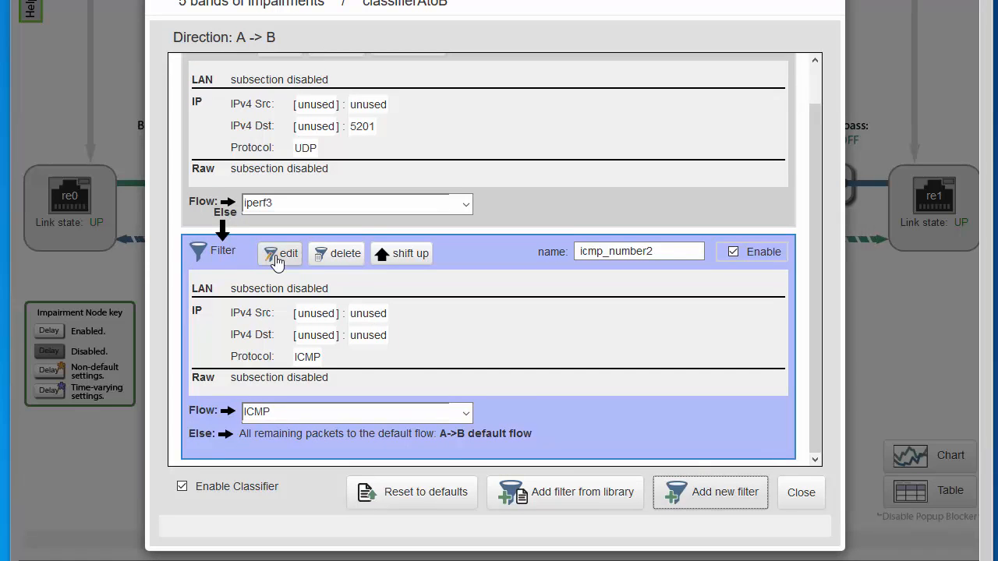
Step: Open the icmp_number2 filter's IP/port criteria for editing and try out the TCP and UDP protocol options, leaving only ICMP selected
{"action": "left_click", "coordinate": [275, 258]}
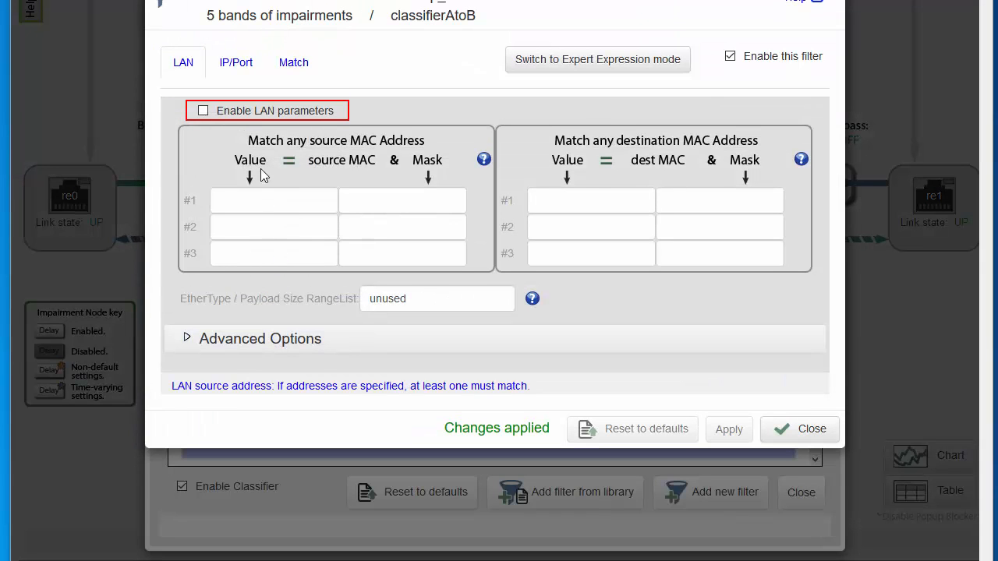
{"action": "left_click", "coordinate": [236, 65]}
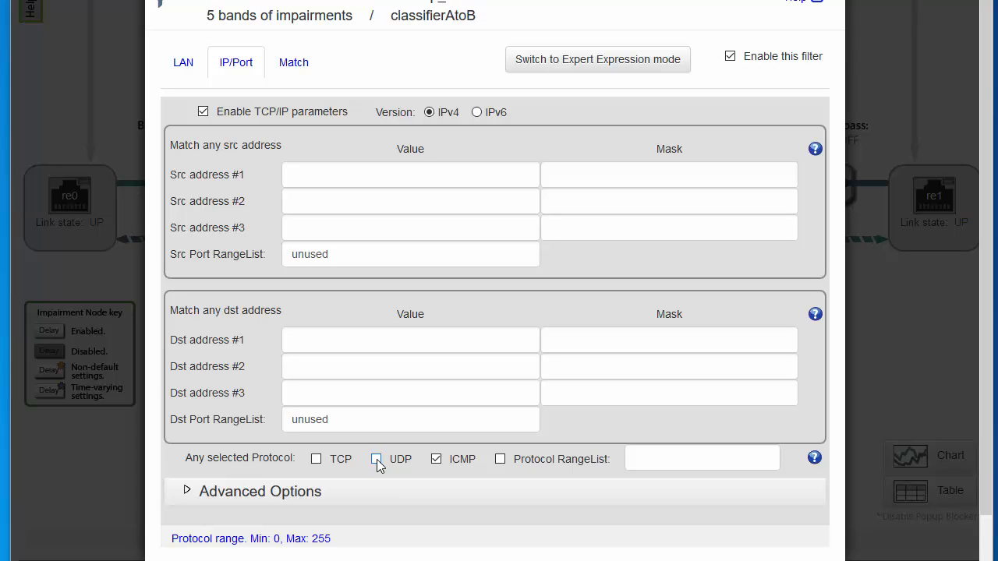
{"action": "left_click", "coordinate": [316, 459]}
{"action": "left_click", "coordinate": [316, 460]}
{"action": "left_click", "coordinate": [376, 459]}
Step: Set source address #1 to 192.168.3.2 with the mask 255.255.255.0
{"action": "left_click", "coordinate": [395, 175]}
{"action": "type", "text": "1"}
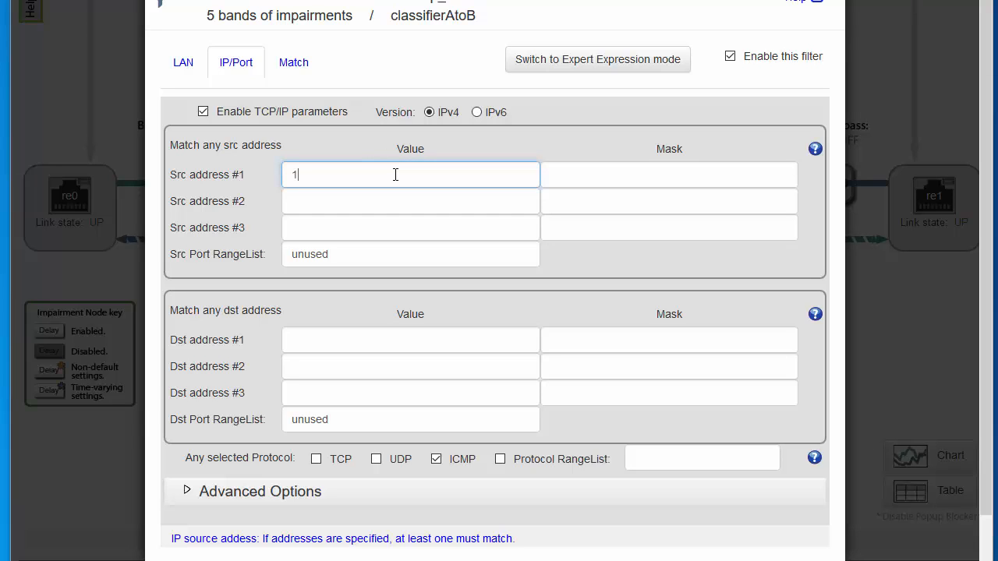
{"action": "type", "text": "92.168.3.2"}
{"action": "left_click", "coordinate": [628, 176]}
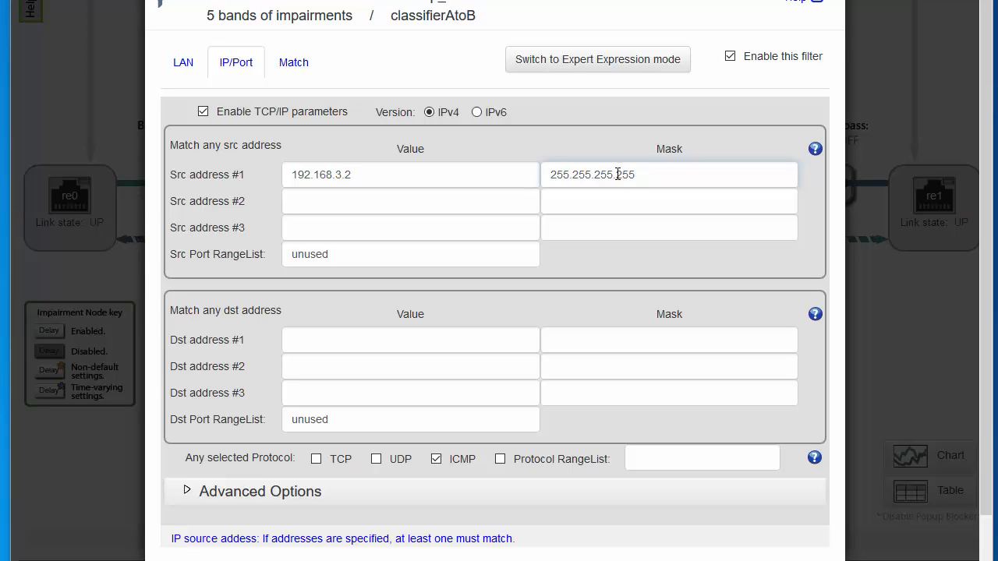
{"action": "left_click_drag", "start_coordinate": [618, 175], "coordinate": [651, 174]}
{"action": "type", "text": "0"}
Step: Inspect the error marker for source address #1 and change its mask to 255.255.255.2
{"action": "left_click", "coordinate": [510, 173]}
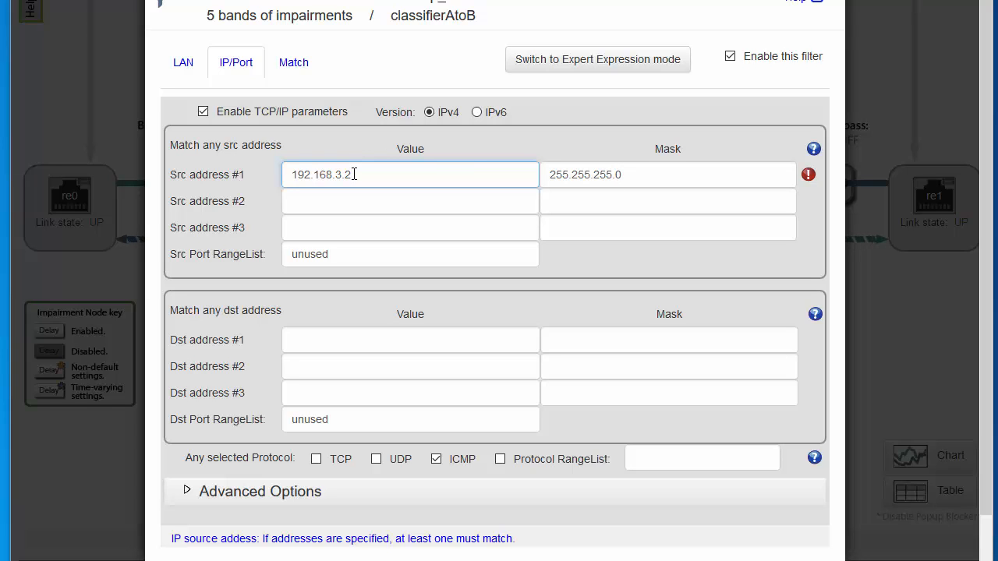
{"action": "mouse_move", "coordinate": [808, 177]}
{"action": "left_click", "coordinate": [808, 176]}
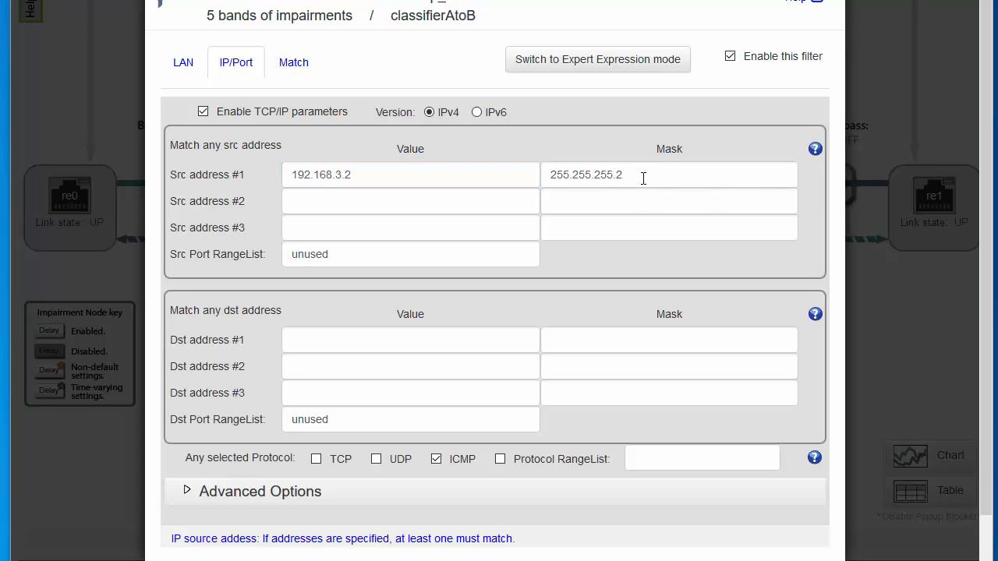
Step: Try 246 as the first octet of source address #1
{"action": "double_click", "coordinate": [298, 175]}
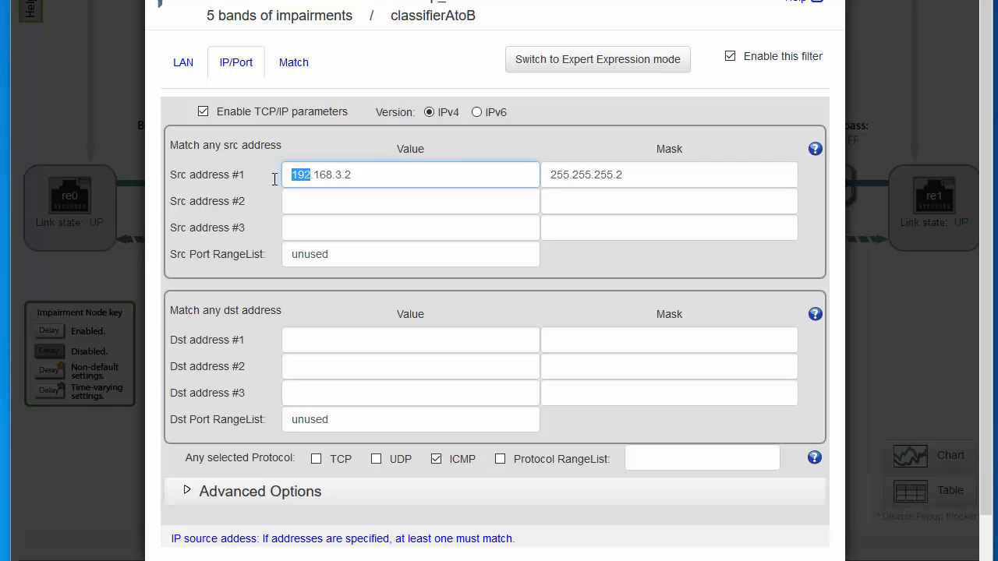
{"action": "type", "text": "25"}
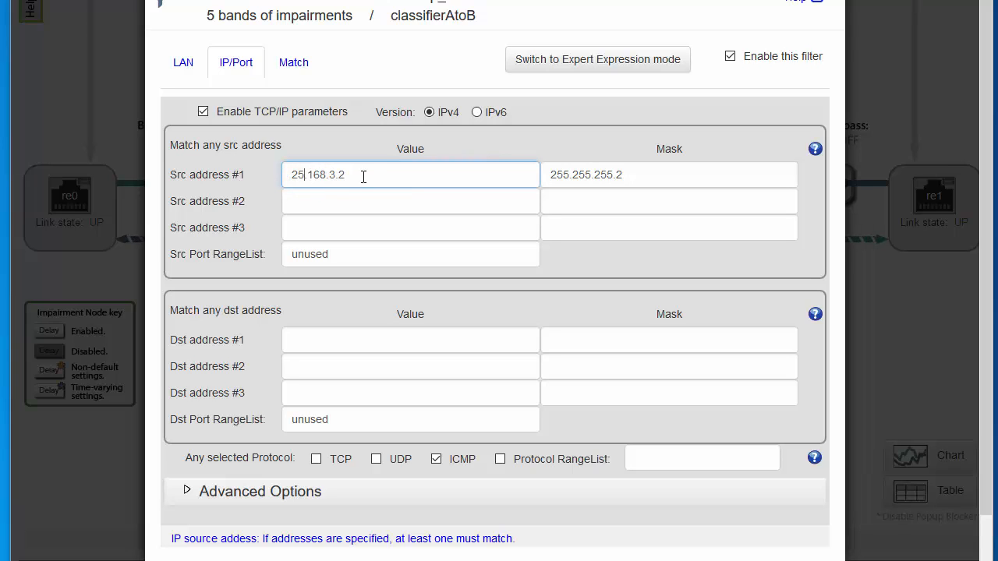
{"action": "key", "text": "BackSpace"}
{"action": "type", "text": "46"}
{"action": "left_click", "coordinate": [367, 177]}
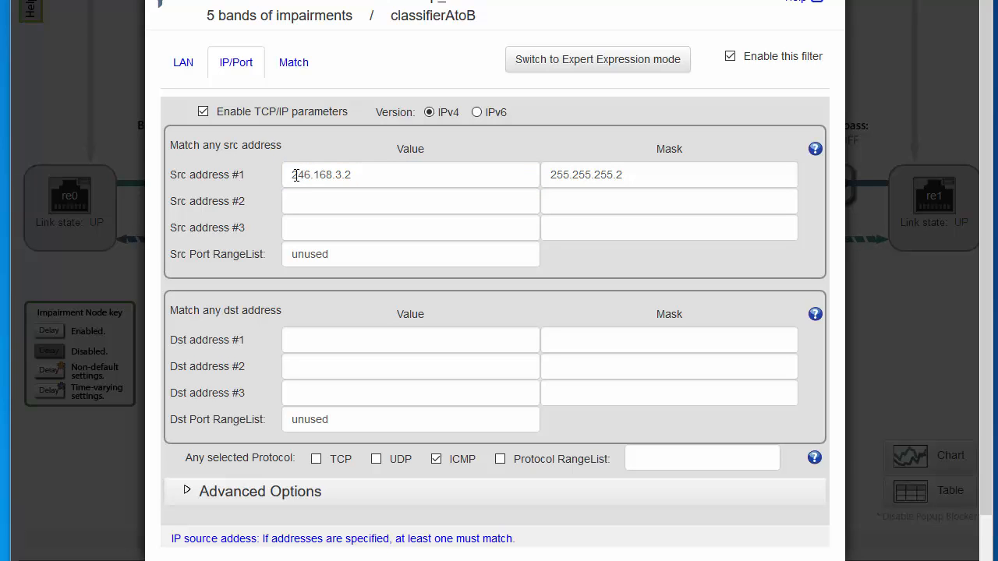
Step: Change the first octet of source address #1 to 225, making the address 225.168.3.2
{"action": "left_click_drag", "start_coordinate": [293, 175], "coordinate": [311, 174]}
{"action": "type", "text": "2"}
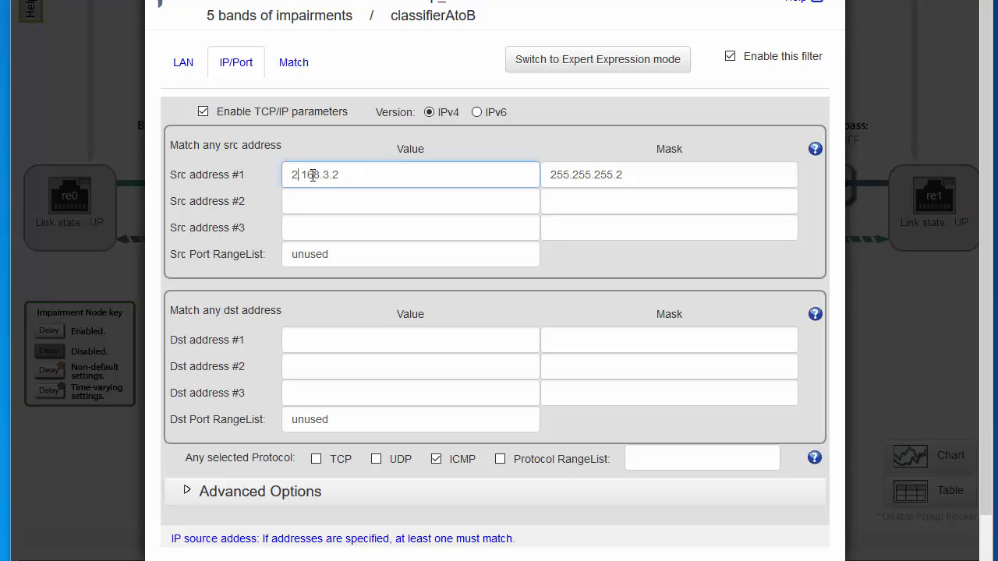
{"action": "type", "text": "25."}
{"action": "left_click", "coordinate": [377, 196]}
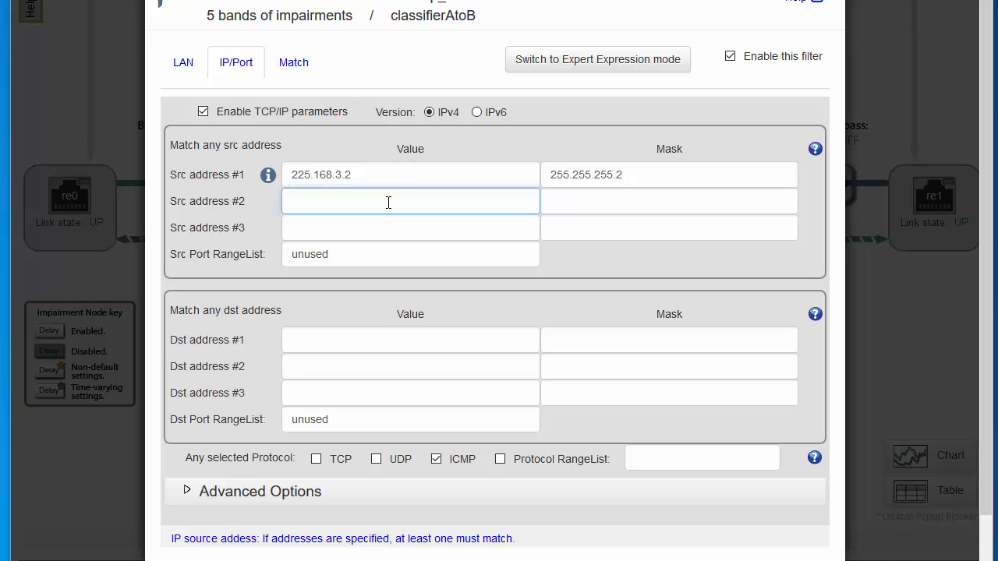
Step: Set the destination port range list to 80, 8080-9000, 10000
{"action": "left_click", "coordinate": [350, 421]}
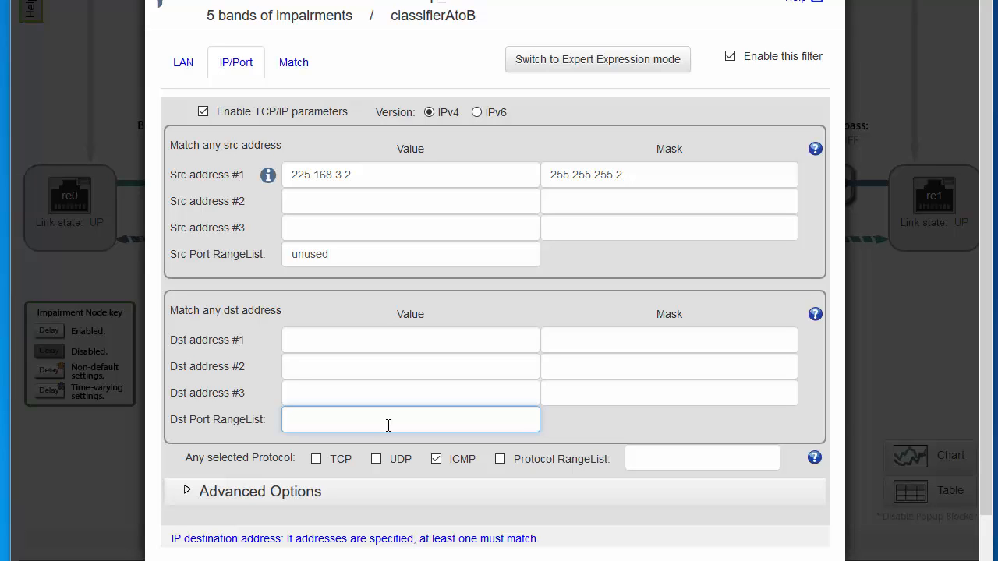
{"action": "type", "text": "80, 8080-9000"}
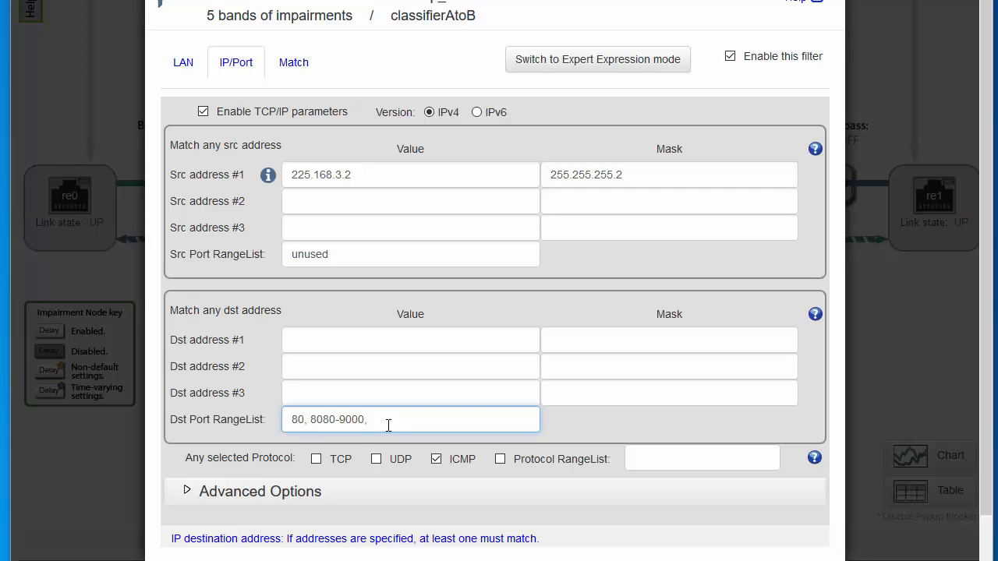
{"action": "type", "text": ", 10000"}
Step: Enter 1, 2, 8 as the protocol range list for the filter
{"action": "scroll", "coordinate": [413, 432], "scroll_direction": "down", "scroll_amount": 2}
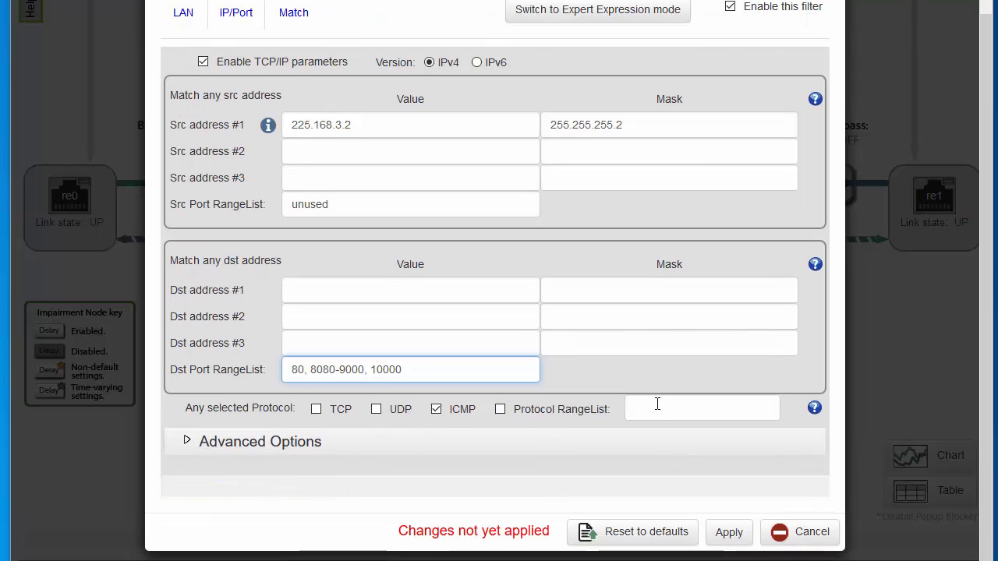
{"action": "left_click", "coordinate": [658, 410]}
{"action": "type", "text": "1, "}
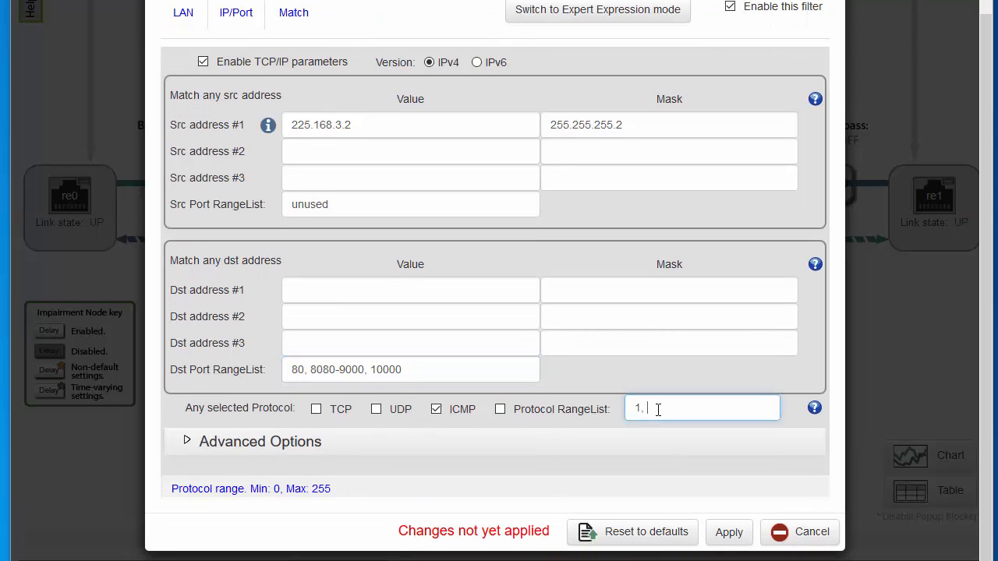
{"action": "type", "text": "2, 8"}
Step: Expand the advanced IP options and enable Type of Service matching
{"action": "left_click", "coordinate": [267, 442]}
{"action": "scroll", "coordinate": [271, 449], "scroll_direction": "down", "scroll_amount": 4}
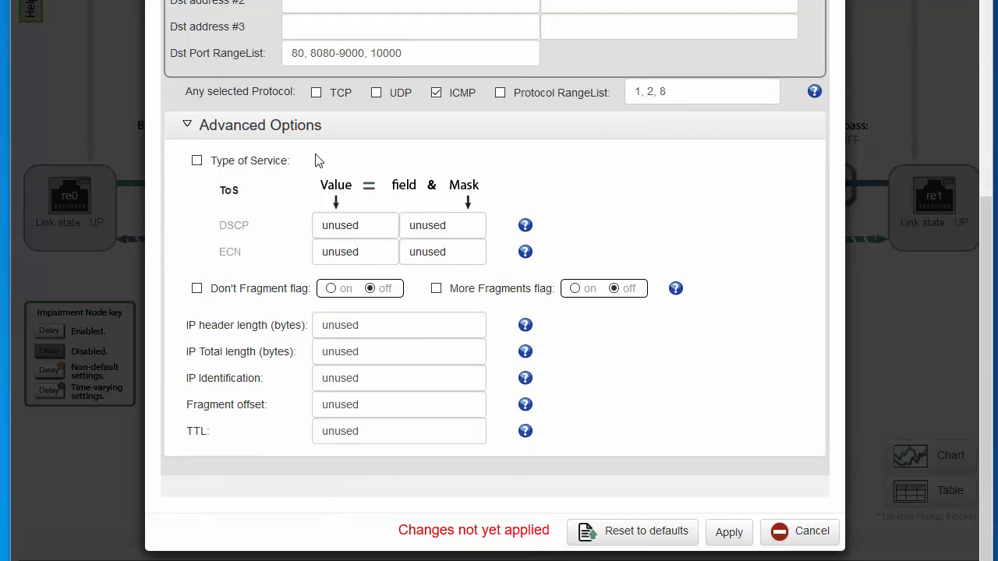
{"action": "left_click", "coordinate": [197, 162]}
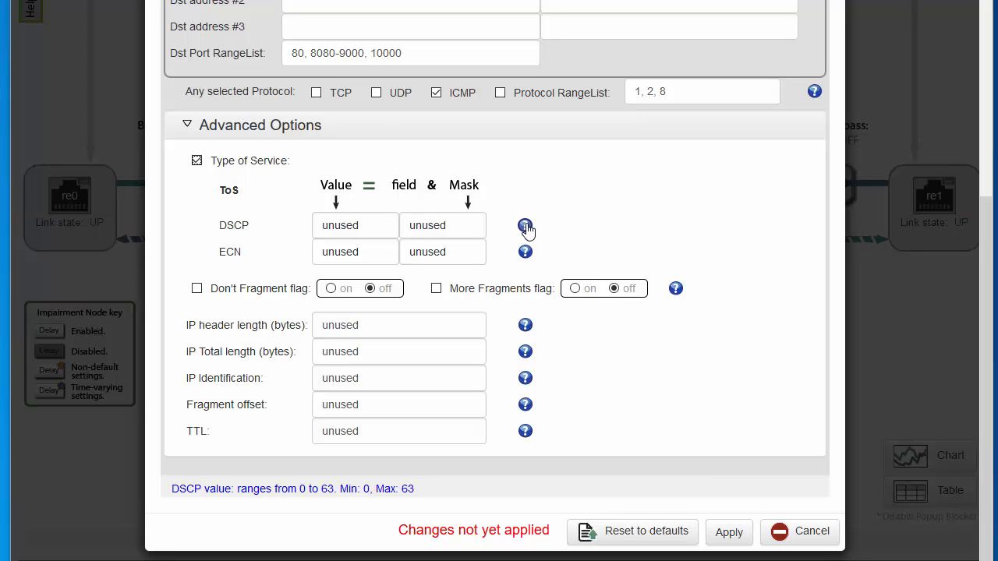
Step: Read the help note on the DSCP field, moving it aside, and close it
{"action": "left_click", "coordinate": [526, 226]}
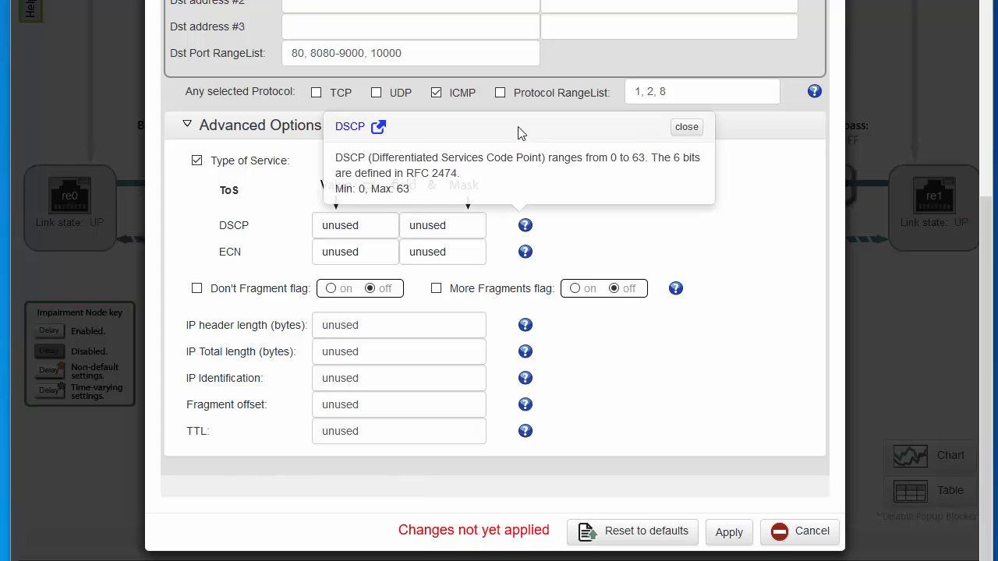
{"action": "left_click_drag", "start_coordinate": [519, 127], "coordinate": [622, 95]}
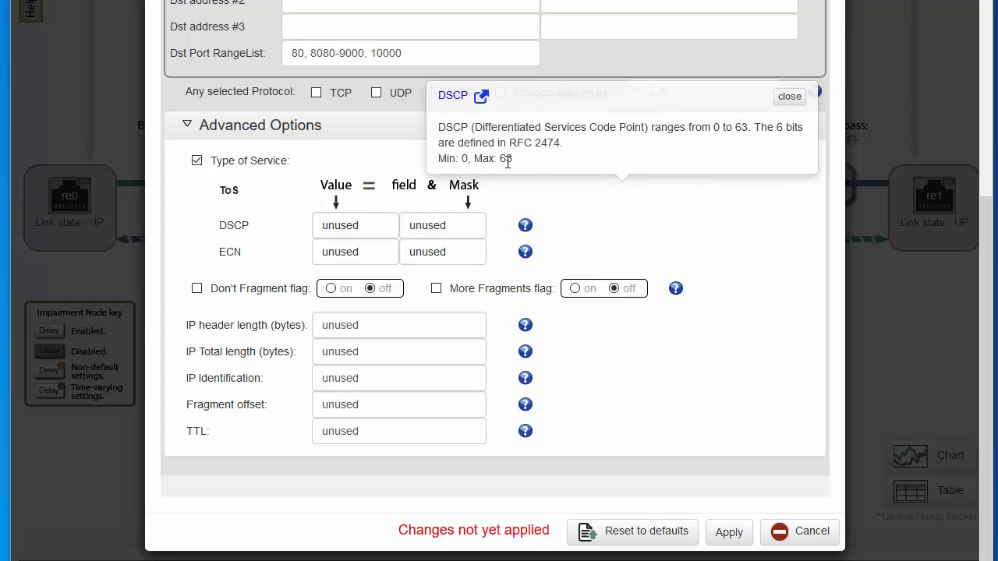
{"action": "left_click", "coordinate": [790, 96]}
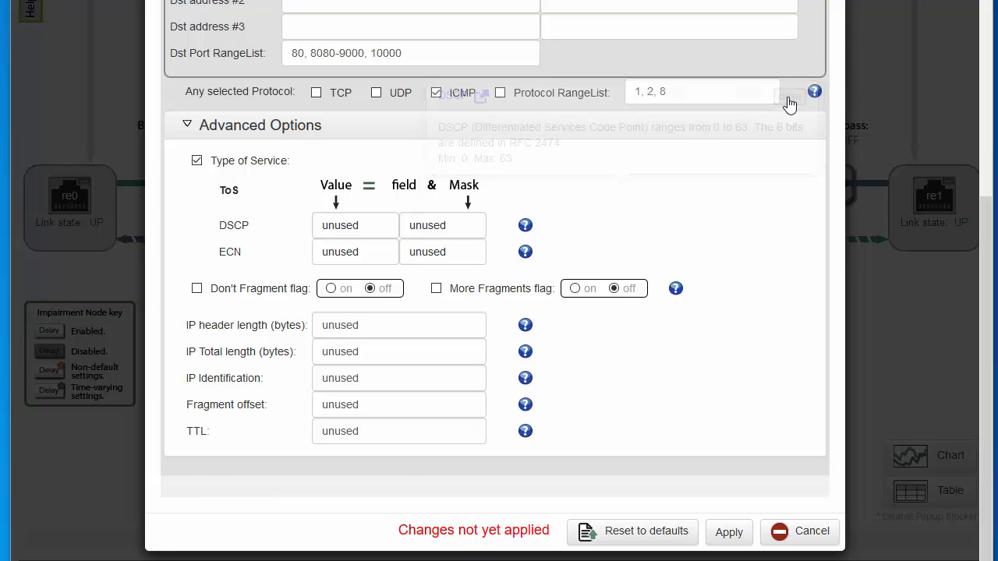
Step: Set the DSCP match to value 0x20 with mask 0x3F in the Type of Service options
{"action": "left_click", "coordinate": [455, 225]}
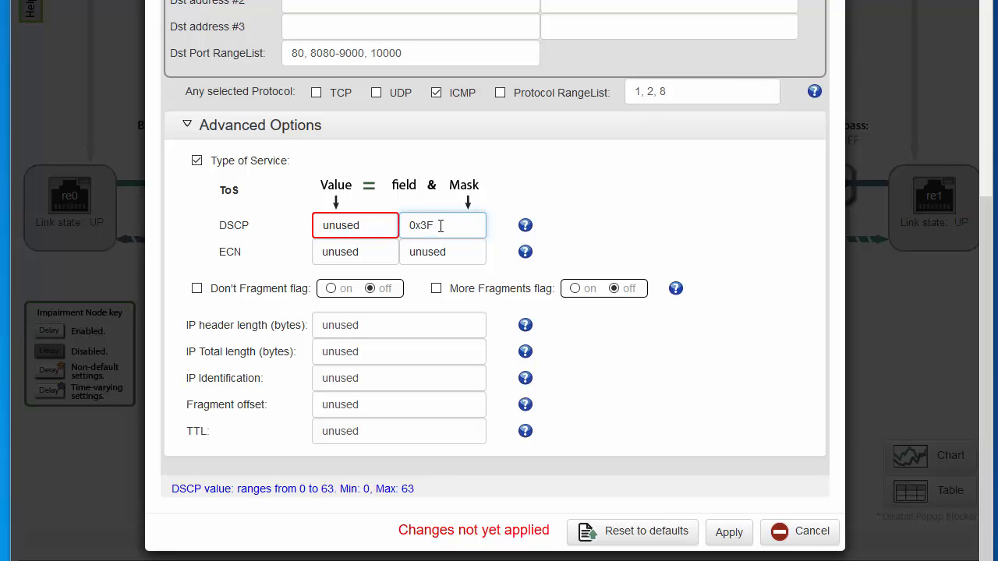
{"action": "left_click", "coordinate": [378, 224]}
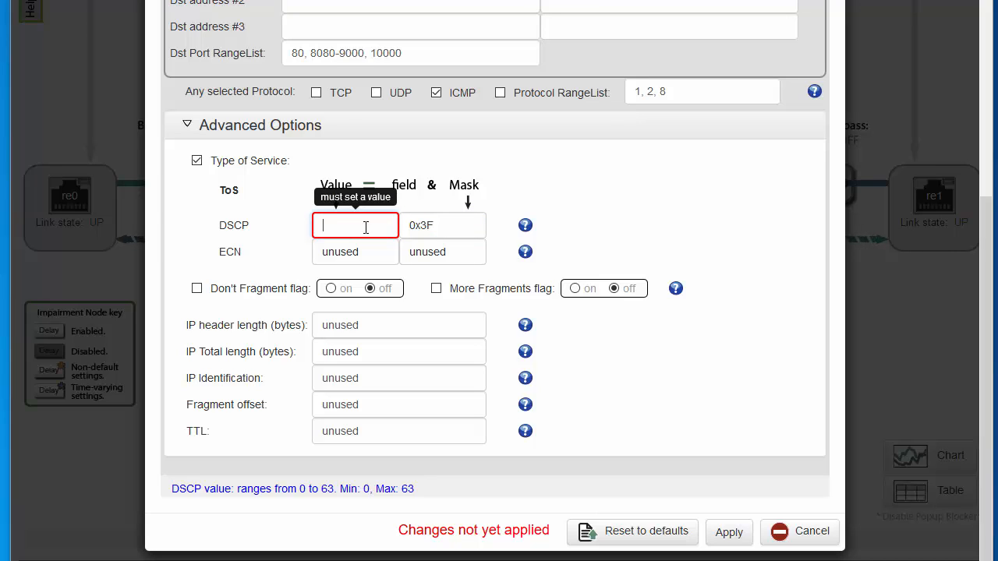
{"action": "type", "text": "0x20"}
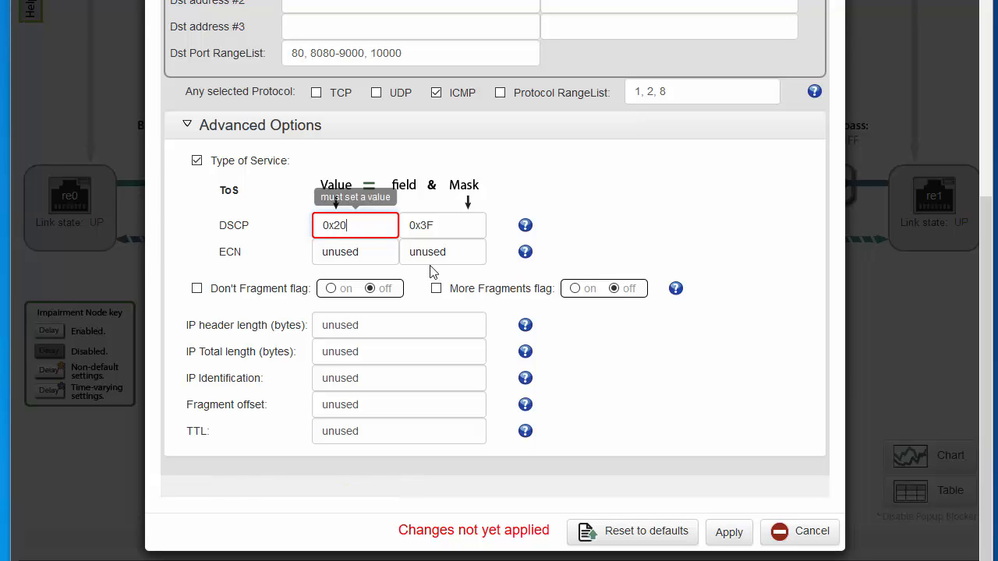
Step: Set the ECN match to value 0x01 with mask 0x03
{"action": "left_click", "coordinate": [457, 252]}
{"action": "type", "text": "0x03"}
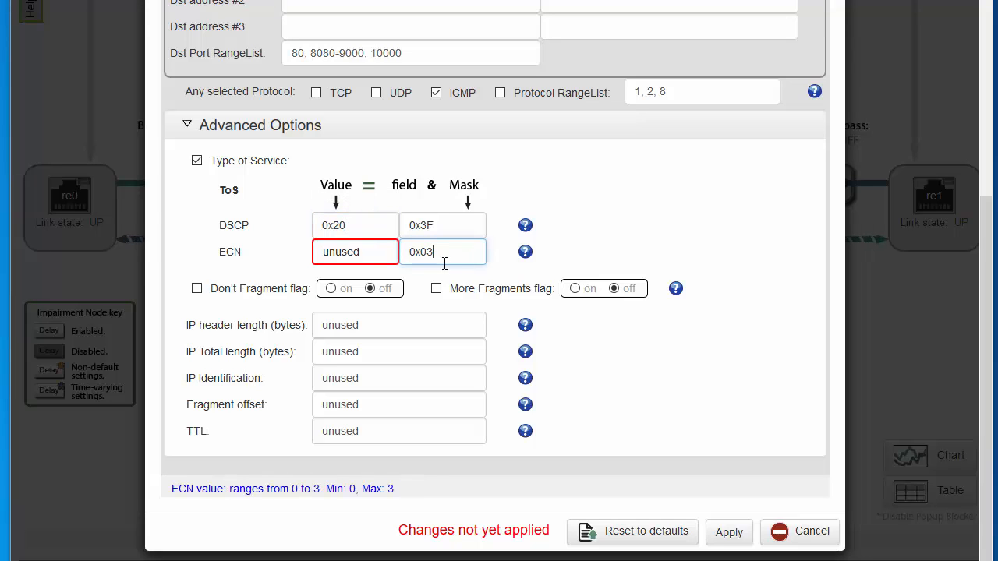
{"action": "left_click", "coordinate": [373, 254]}
{"action": "type", "text": "0x01"}
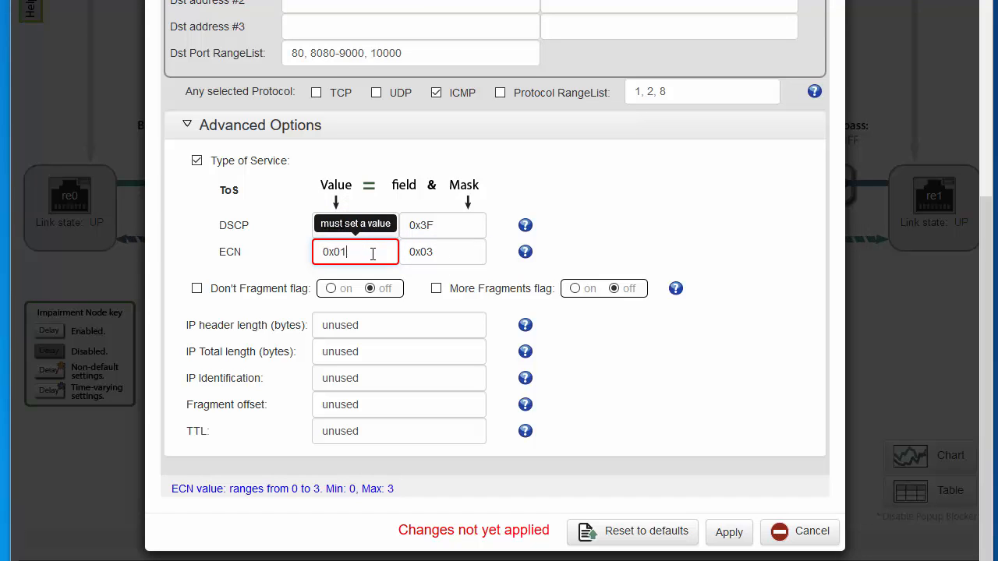
{"action": "left_click", "coordinate": [167, 259]}
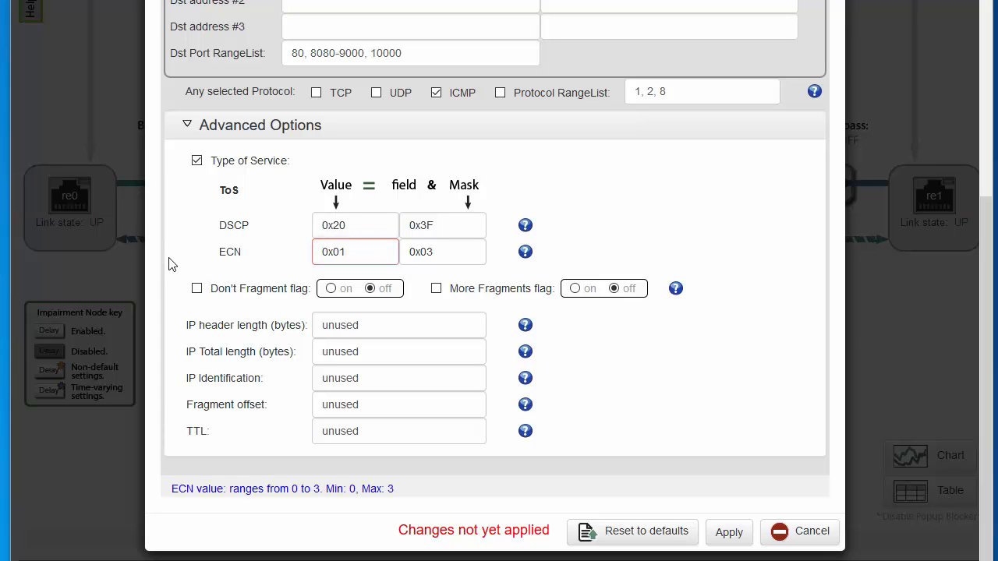
Step: Enable Don't Fragment flag matching with the flag off, and enter 60-1000, 2000 as the IP header length
{"action": "left_click", "coordinate": [198, 290]}
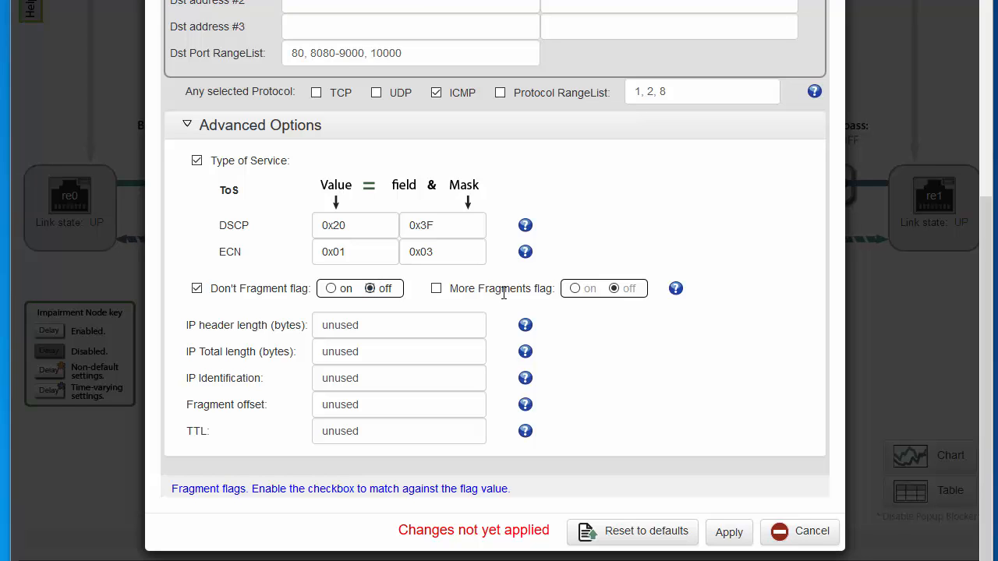
{"action": "left_click", "coordinate": [384, 325]}
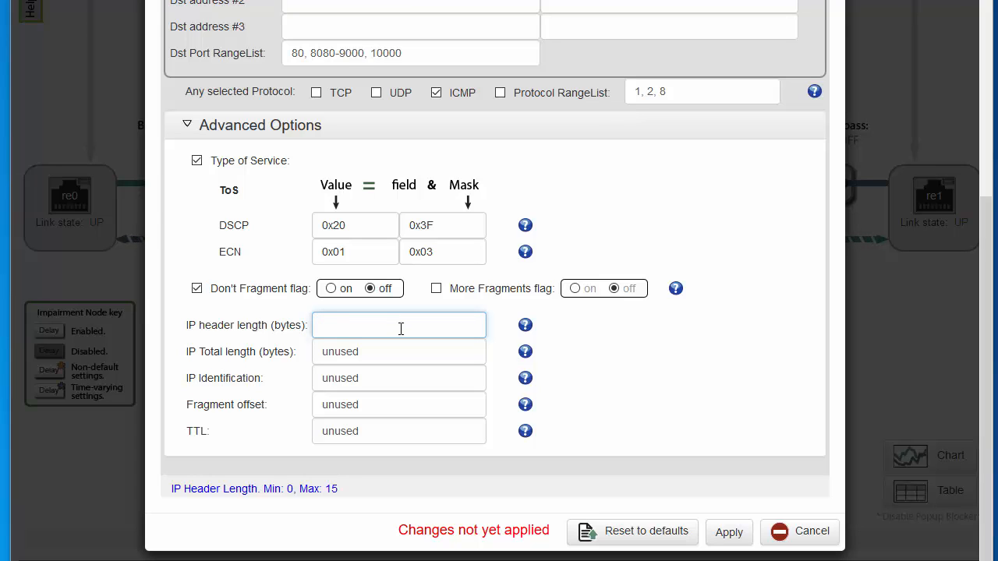
{"action": "type", "text": "60-1000, 2000"}
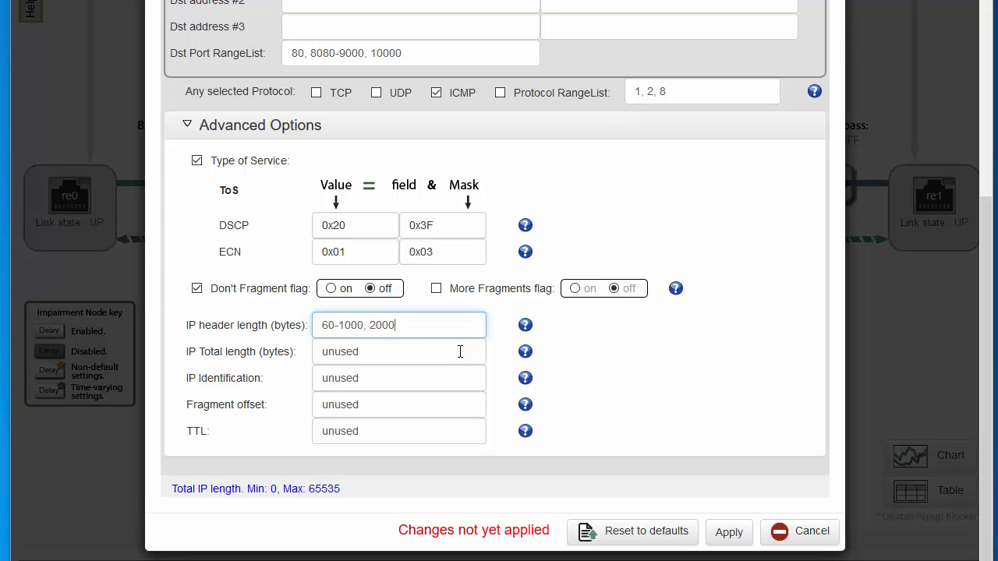
Step: Switch the filter's IP version to IPv6, comparing its fields with the IPv4 ones before returning to IPv6
{"action": "scroll", "coordinate": [460, 351], "scroll_direction": "up", "scroll_amount": 5}
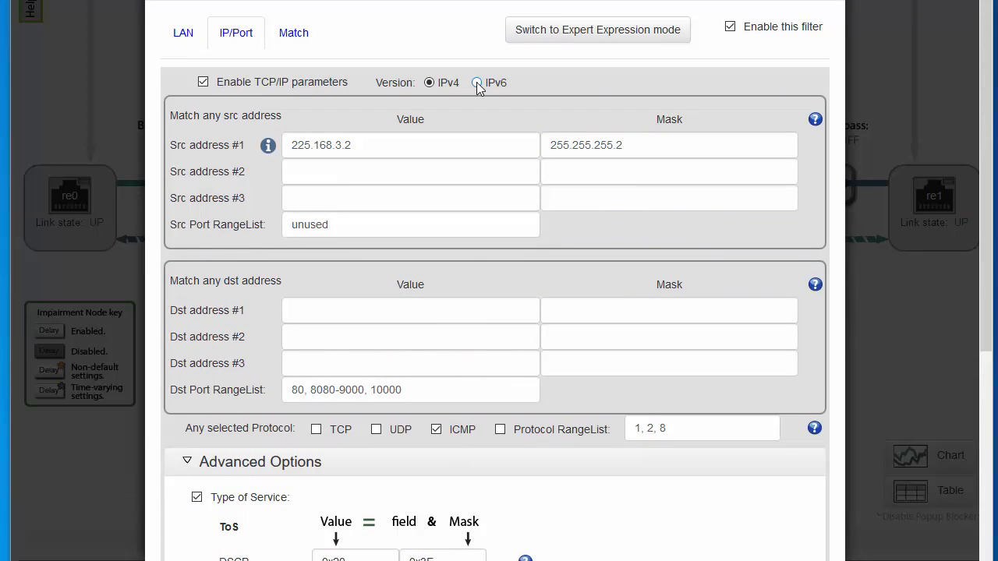
{"action": "left_click", "coordinate": [476, 82]}
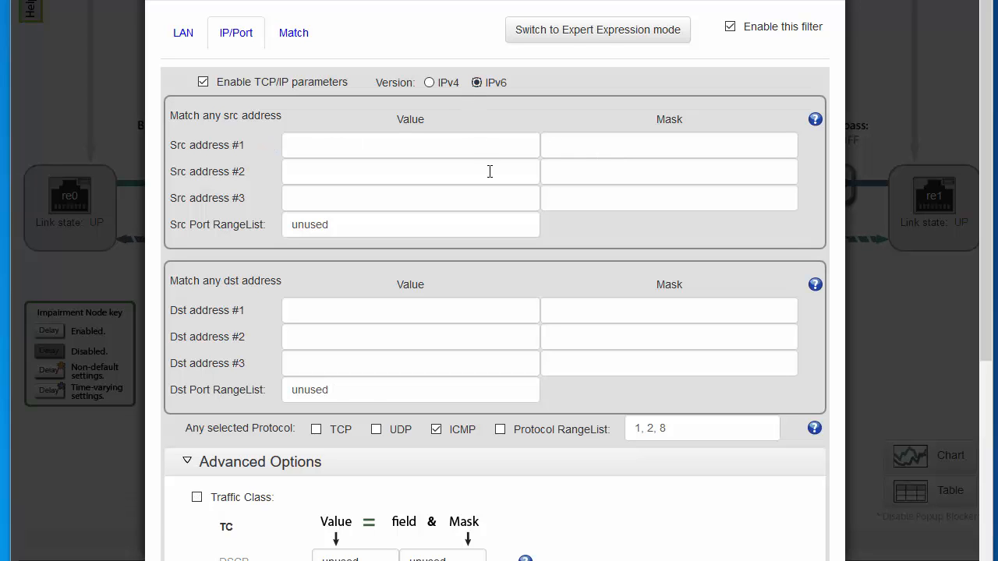
{"action": "scroll", "coordinate": [490, 171], "scroll_direction": "down", "scroll_amount": 3}
{"action": "scroll", "coordinate": [495, 170], "scroll_direction": "up", "scroll_amount": 2}
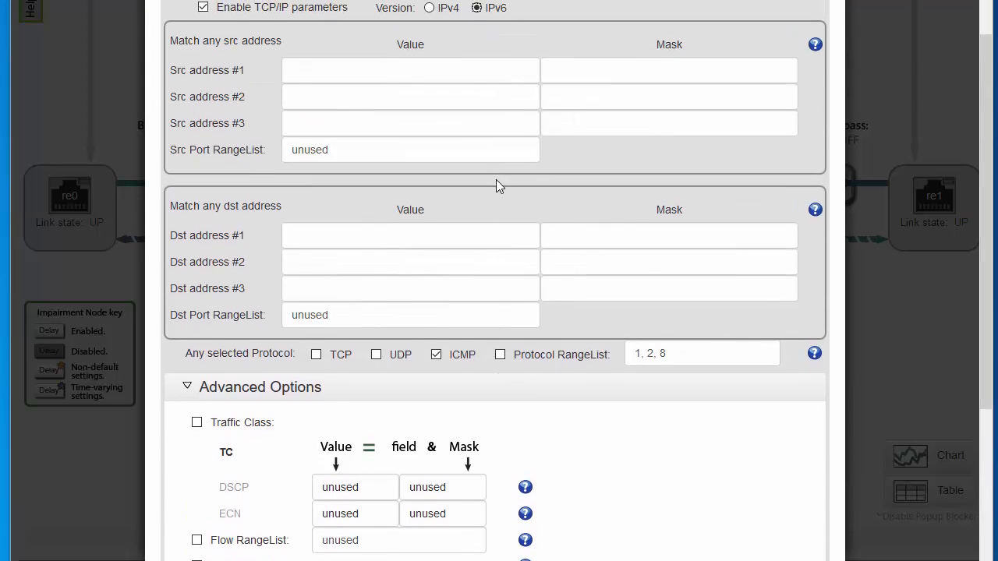
{"action": "left_click", "coordinate": [430, 8]}
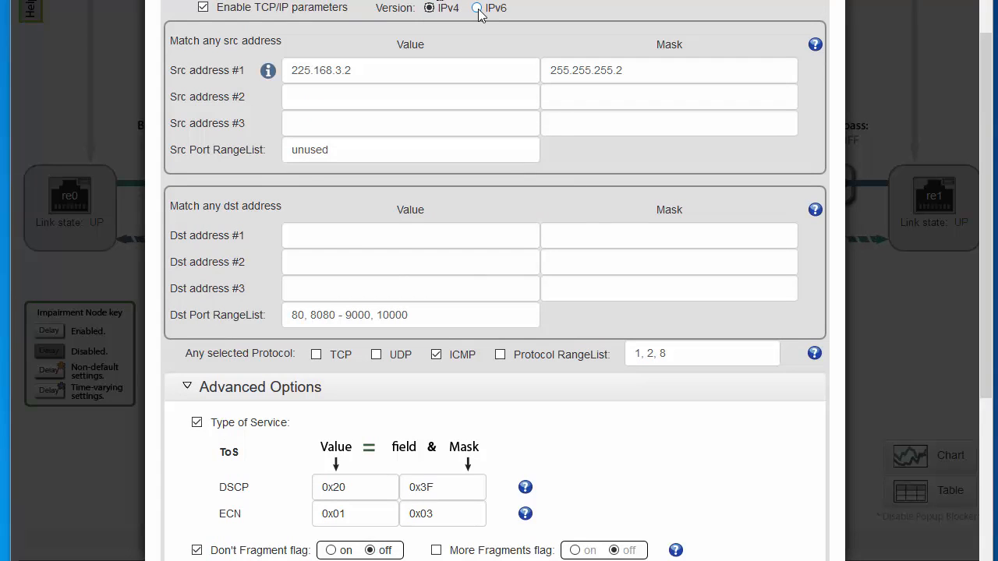
{"action": "left_click", "coordinate": [476, 8]}
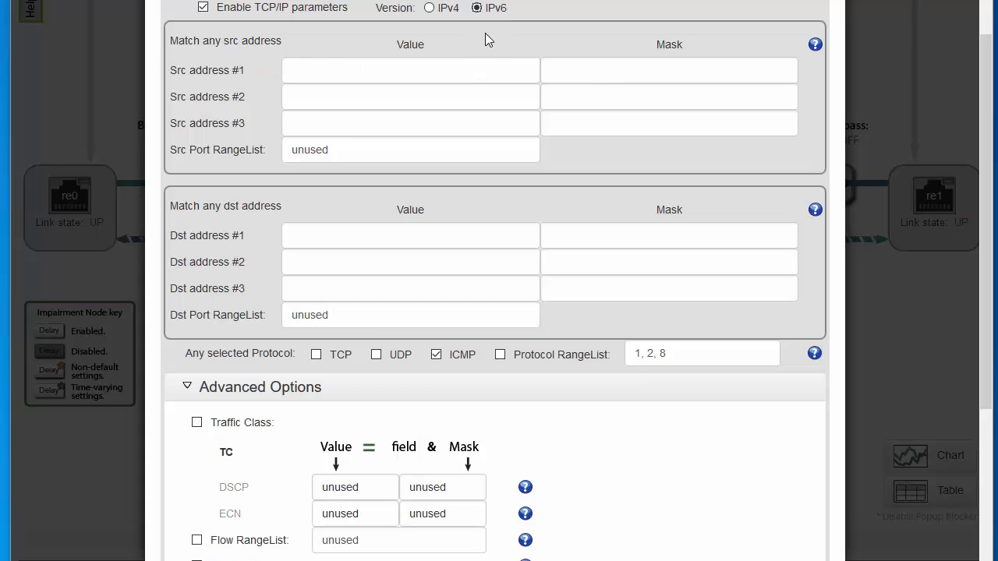
Step: Fill the first IPv6 source address mask with the default ffff:ffff:ffff:ffff:ffff:ffff:ffff:ffff and review the IPv6 advanced options
{"action": "left_click", "coordinate": [396, 67]}
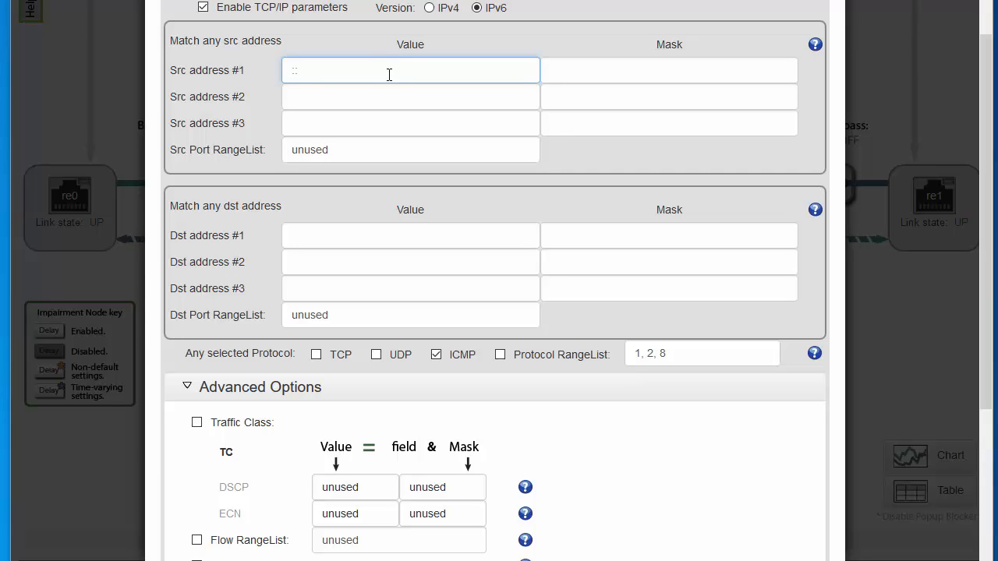
{"action": "left_click", "coordinate": [609, 70]}
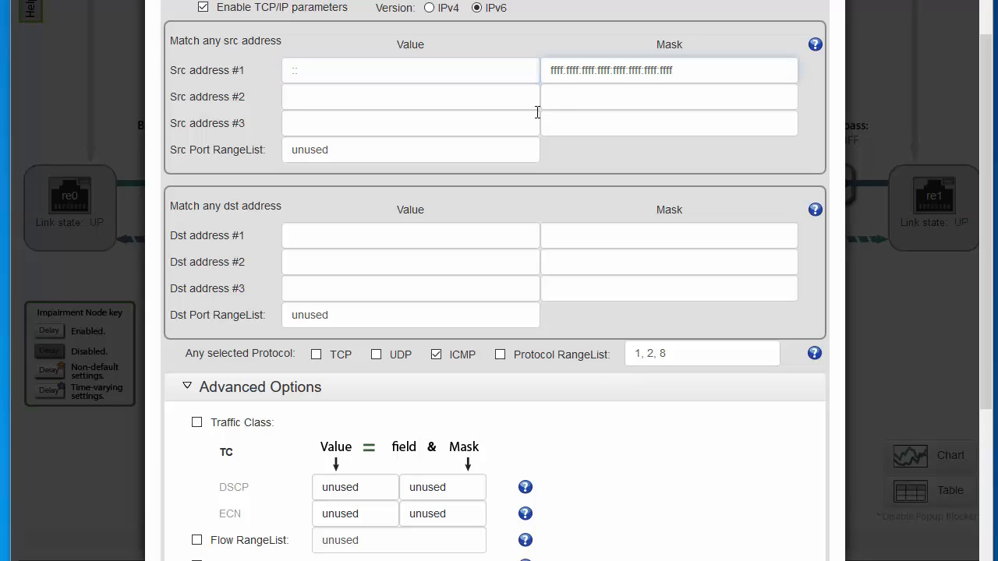
{"action": "scroll", "coordinate": [568, 98], "scroll_direction": "down", "scroll_amount": 3}
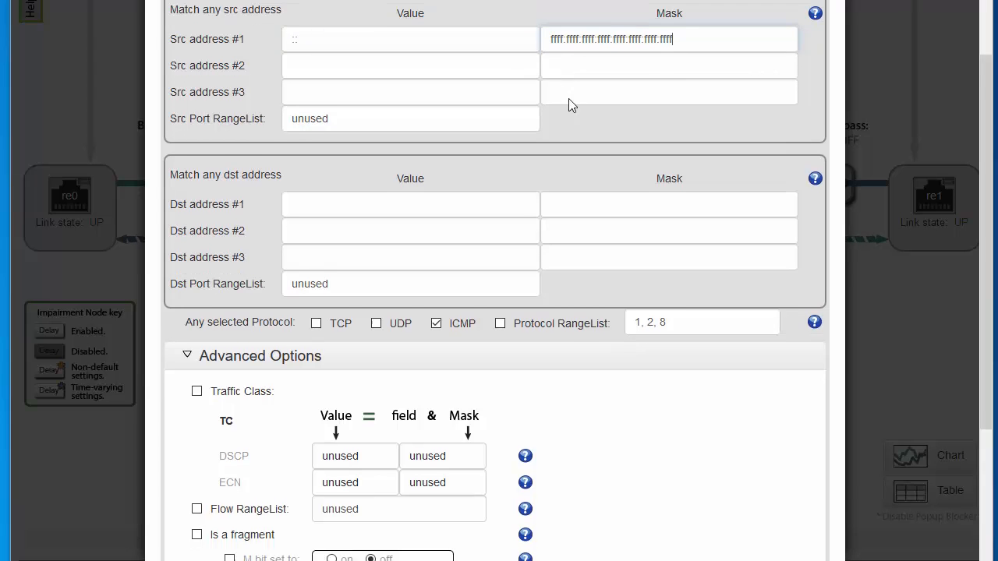
{"action": "scroll", "coordinate": [573, 99], "scroll_direction": "down", "scroll_amount": 1}
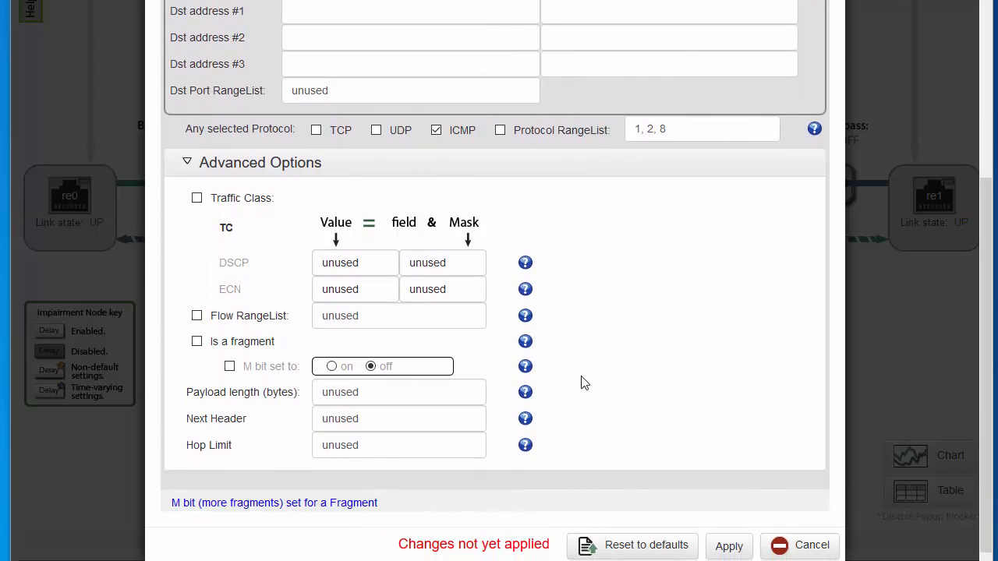
{"action": "scroll", "coordinate": [585, 383], "scroll_direction": "up", "scroll_amount": 5}
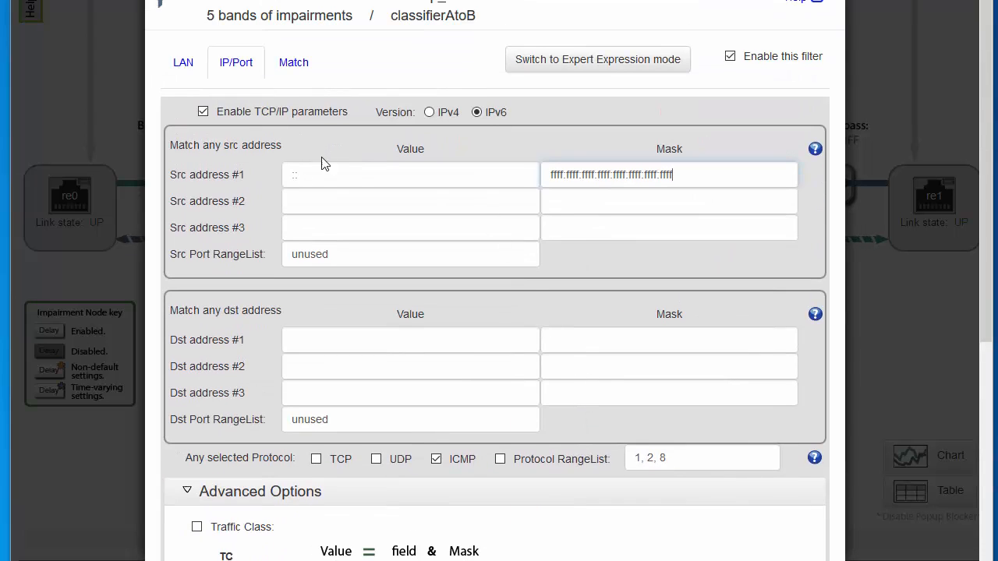
Step: Disable the TCP/IP parameters, and switch the whole filter off and on again
{"action": "left_click", "coordinate": [204, 111]}
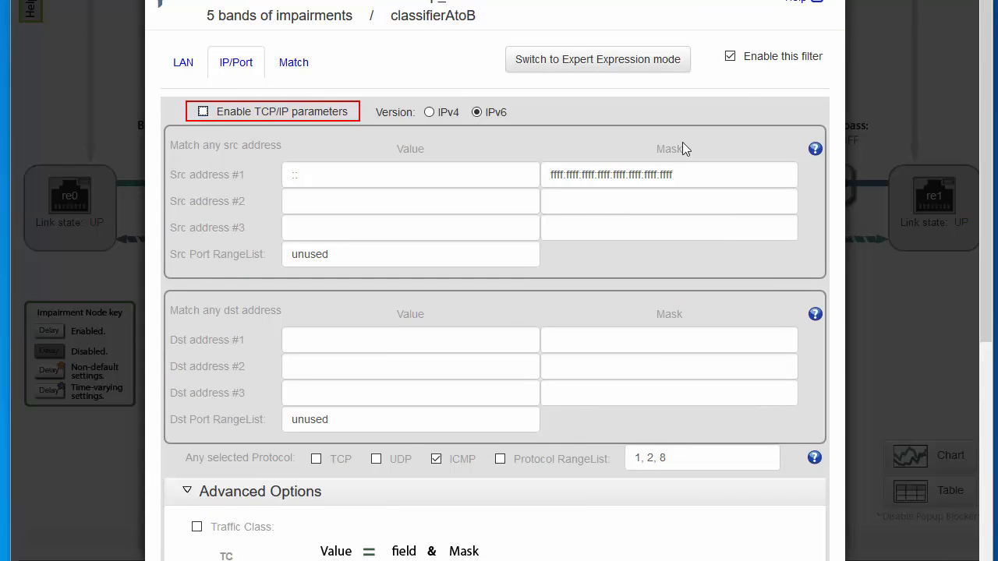
{"action": "left_click", "coordinate": [730, 57]}
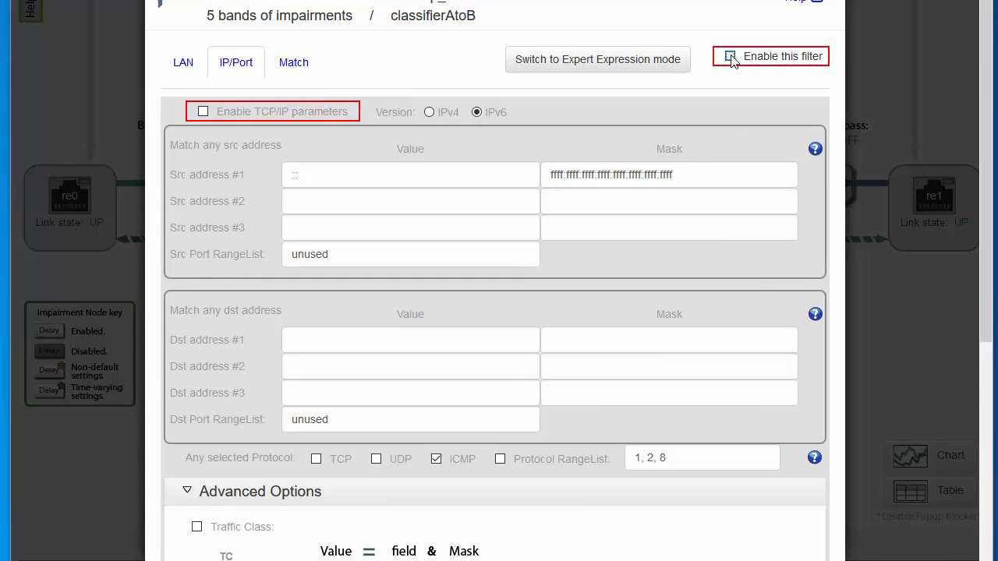
{"action": "left_click", "coordinate": [731, 57]}
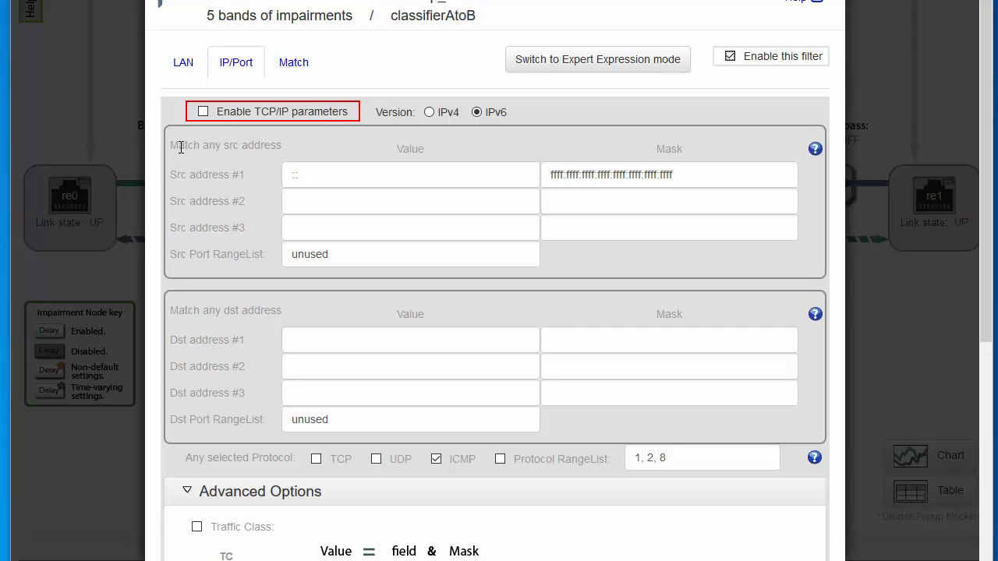
Step: Set source MAC address #1 in the LAN criteria to 45:DE:FD:56:78:01
{"action": "left_click", "coordinate": [183, 63]}
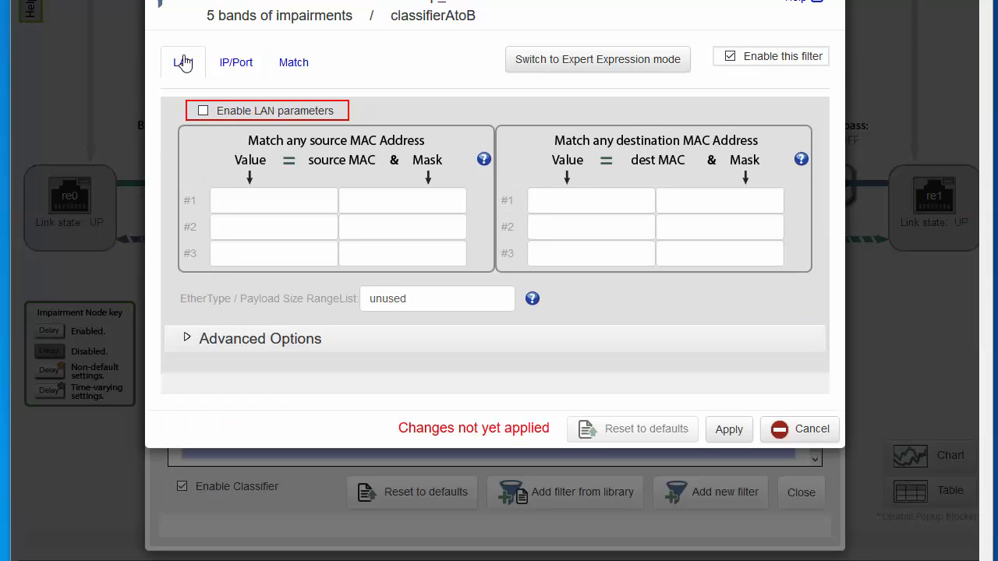
{"action": "left_click", "coordinate": [289, 200]}
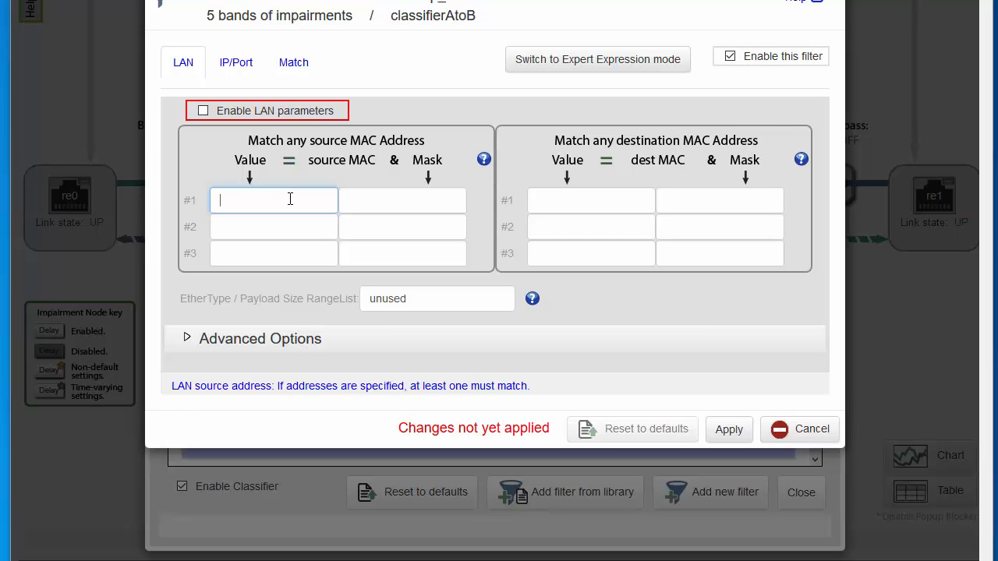
{"action": "type", "text": "45:de:fd:56:78:01"}
Step: Try 00 as the last byte of the first source MAC mask, correct the mask to FF:FF:FF:FF:FF:01, and enable the LAN parameters
{"action": "left_click", "coordinate": [383, 200]}
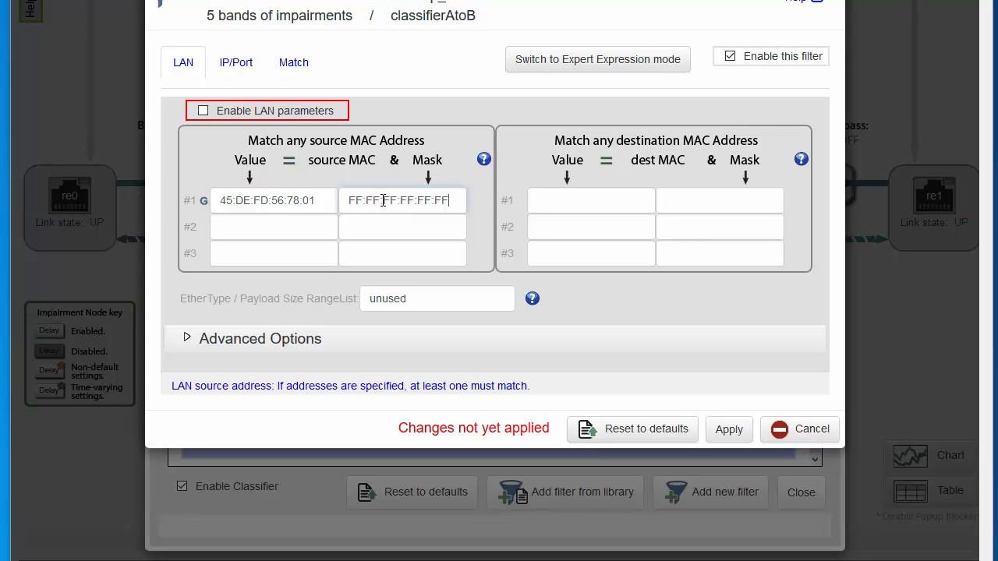
{"action": "left_click_drag", "start_coordinate": [437, 200], "coordinate": [451, 200]}
{"action": "type", "text": "00"}
{"action": "left_click", "coordinate": [328, 200]}
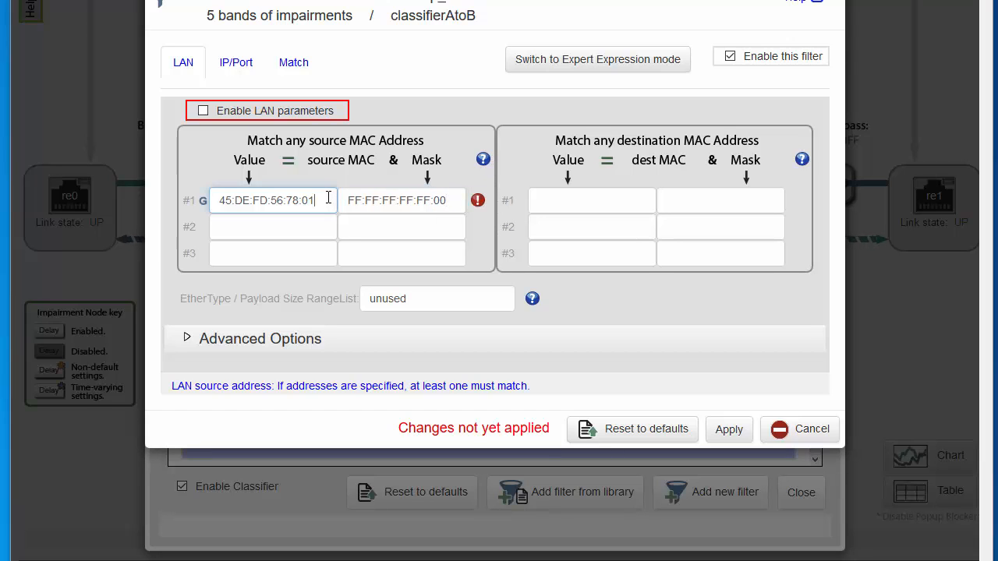
{"action": "left_click", "coordinate": [477, 200]}
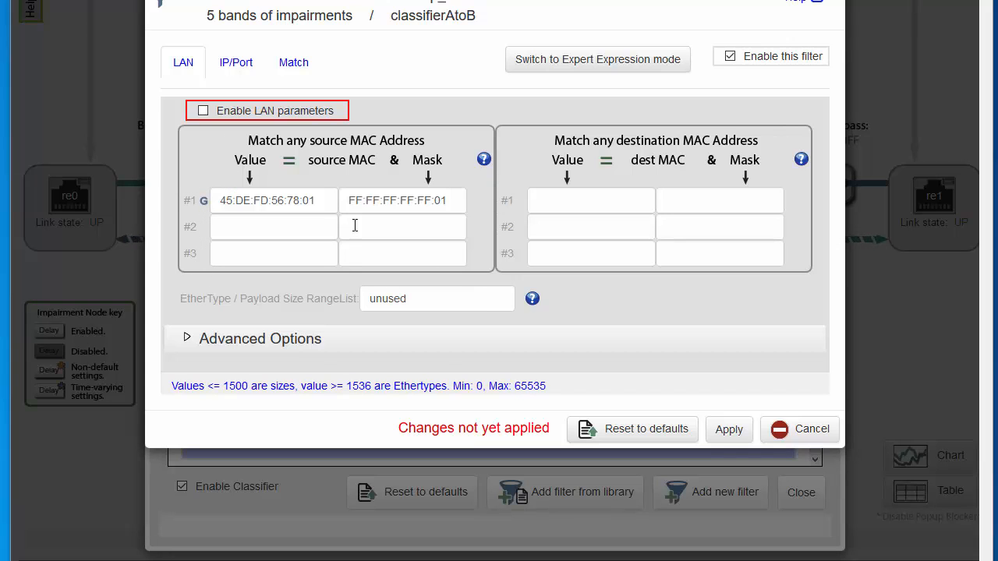
{"action": "left_click", "coordinate": [202, 113]}
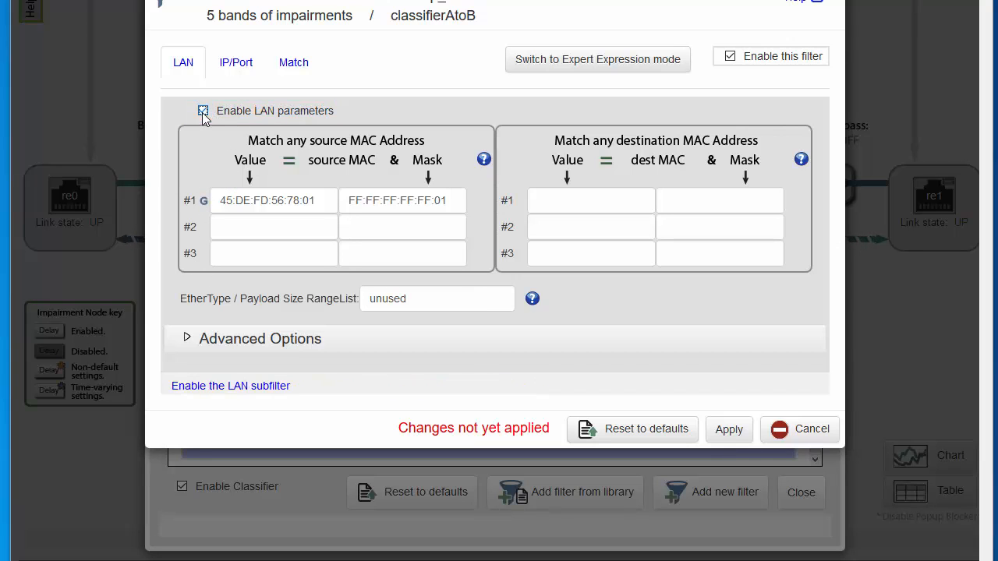
Step: Enter 0x0800 as the EtherType / payload size range list and clear it again
{"action": "left_click", "coordinate": [432, 299]}
{"action": "type", "text": "0x0800"}
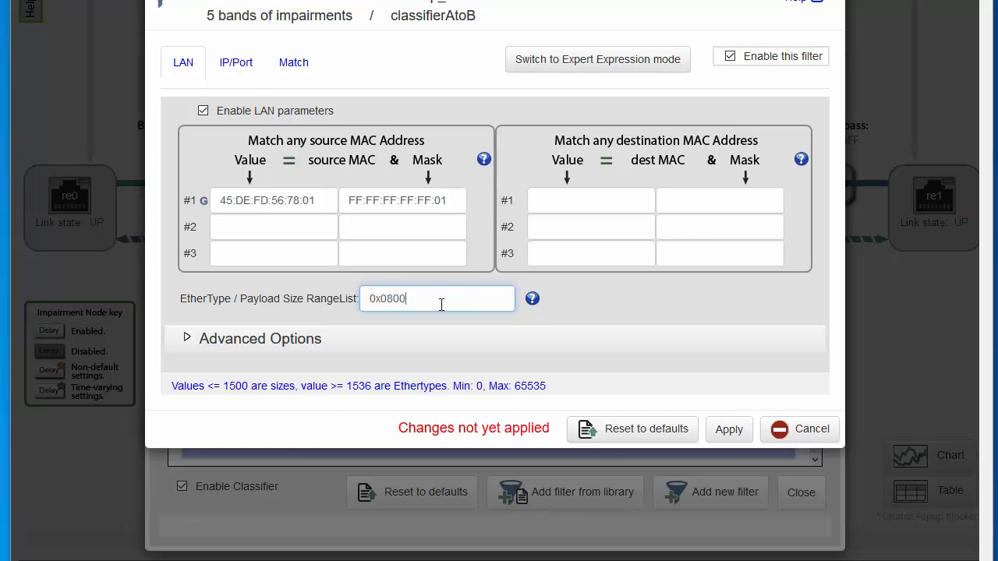
{"action": "left_click_drag", "start_coordinate": [444, 298], "coordinate": [343, 299]}
{"action": "key", "text": "BackSpace"}
{"action": "left_click", "coordinate": [690, 301]}
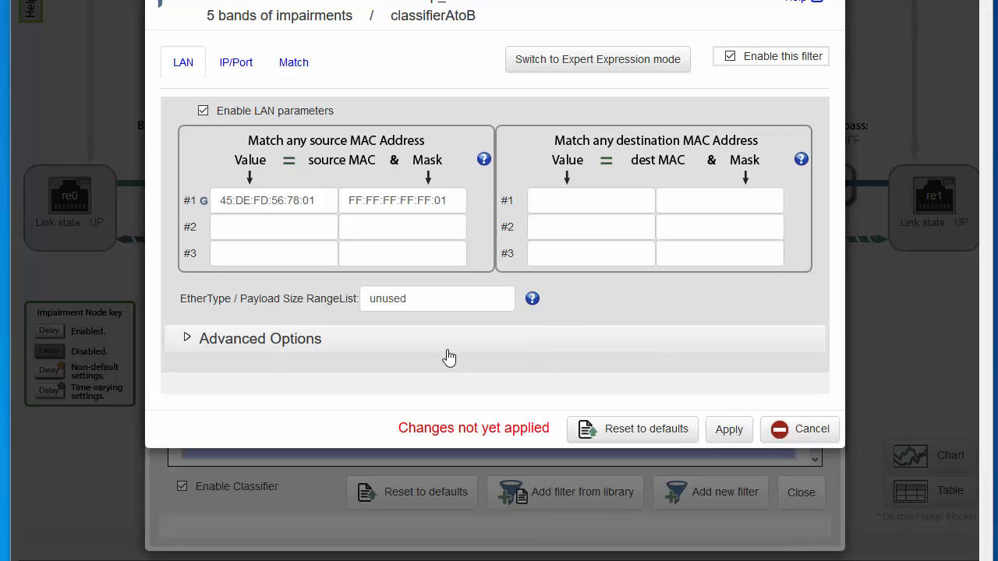
Step: Expand the advanced LAN options and enable VLAN tag matching
{"action": "left_click", "coordinate": [247, 343]}
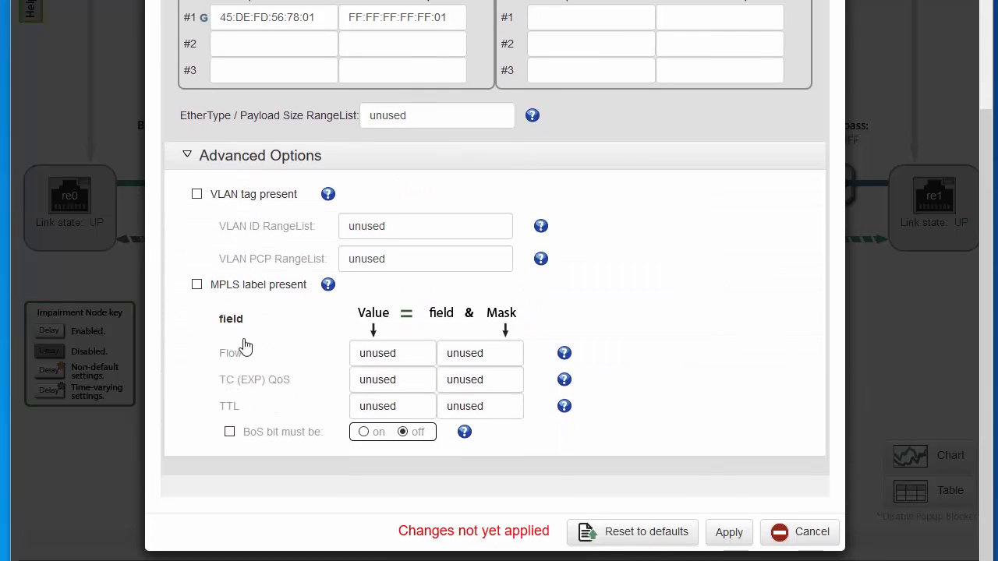
{"action": "left_click", "coordinate": [197, 195]}
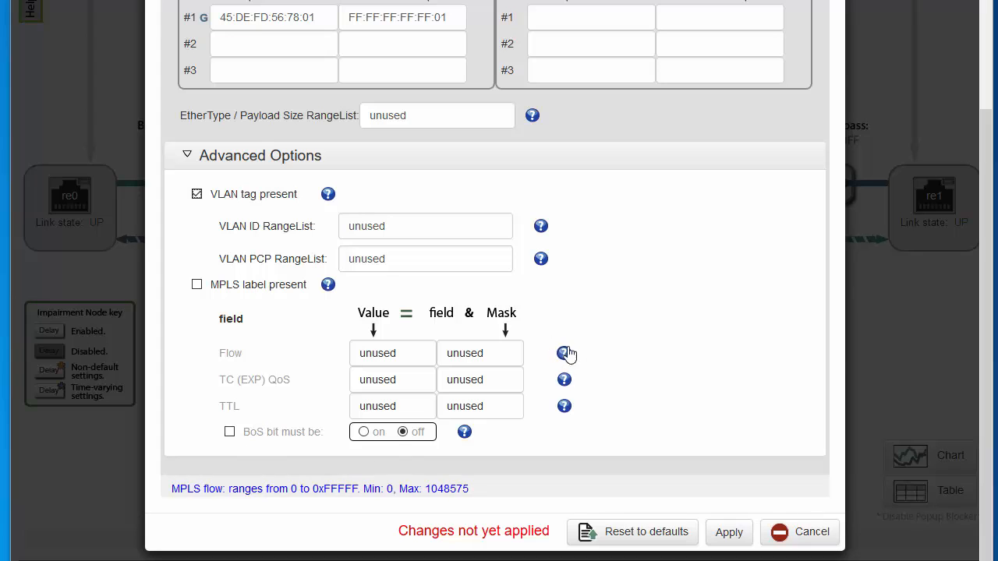
Step: Read the help note on the MPLS Bottom of Stack flag and close it
{"action": "mouse_move", "coordinate": [565, 409]}
{"action": "left_click", "coordinate": [466, 434]}
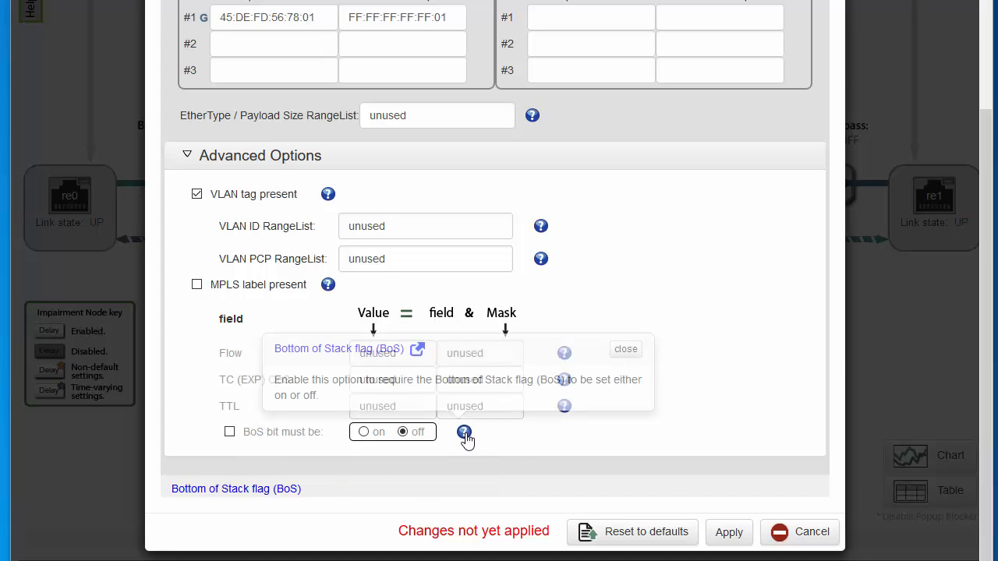
{"action": "left_click", "coordinate": [626, 350]}
Step: Turn VLAN tag matching off and return to the beginning of the filter settings
{"action": "left_click", "coordinate": [198, 195]}
{"action": "scroll", "coordinate": [564, 268], "scroll_direction": "up", "scroll_amount": 2}
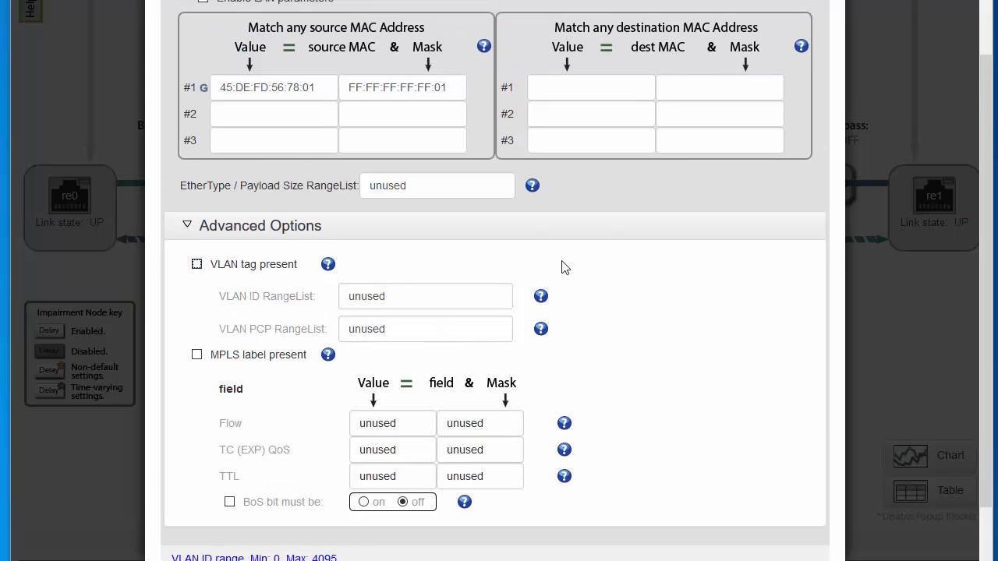
{"action": "scroll", "coordinate": [558, 280], "scroll_direction": "up", "scroll_amount": 1}
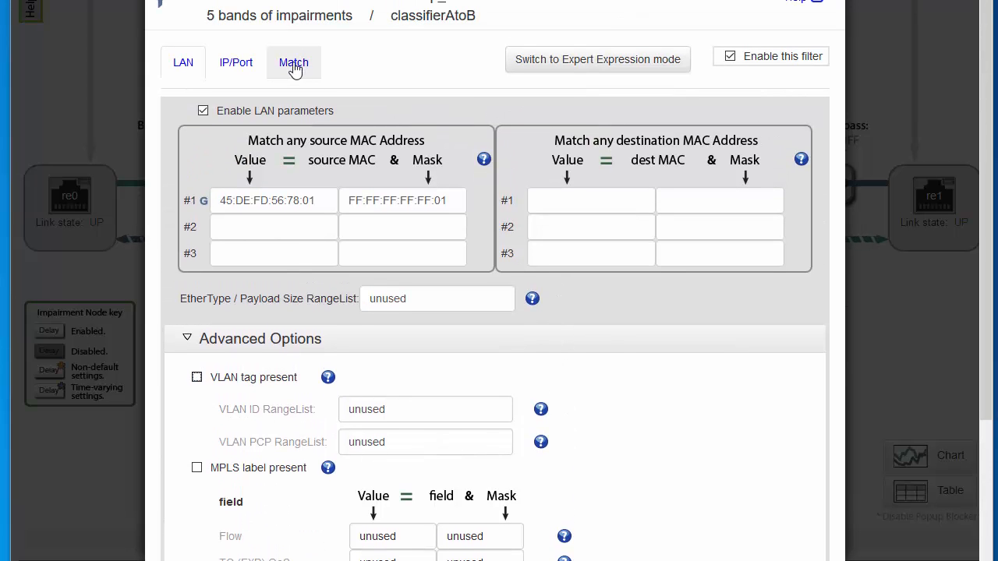
Step: Enable the Match parameters and set the first entry to IPv4 Payload with a byte offset of 40
{"action": "left_click", "coordinate": [294, 62]}
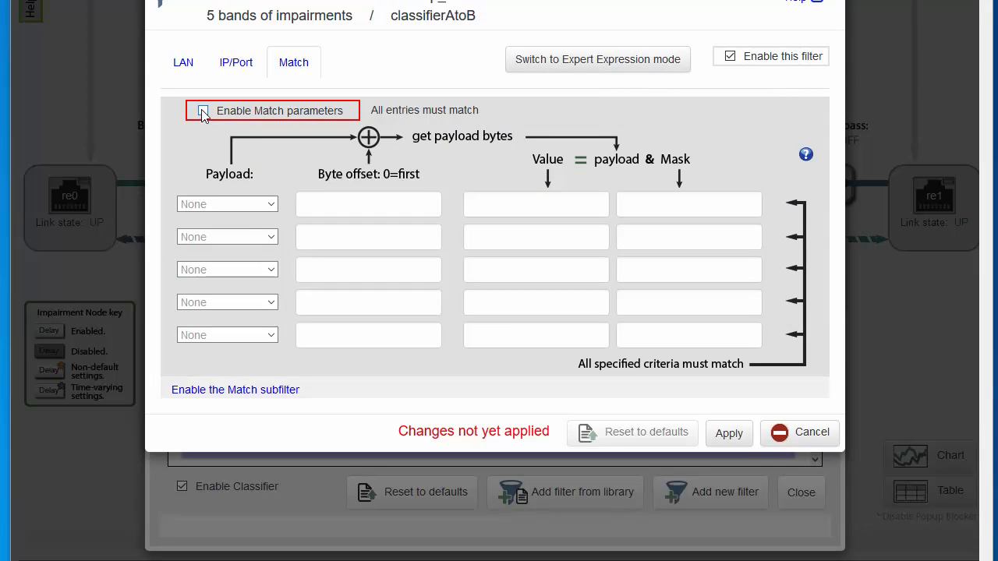
{"action": "left_click", "coordinate": [203, 110]}
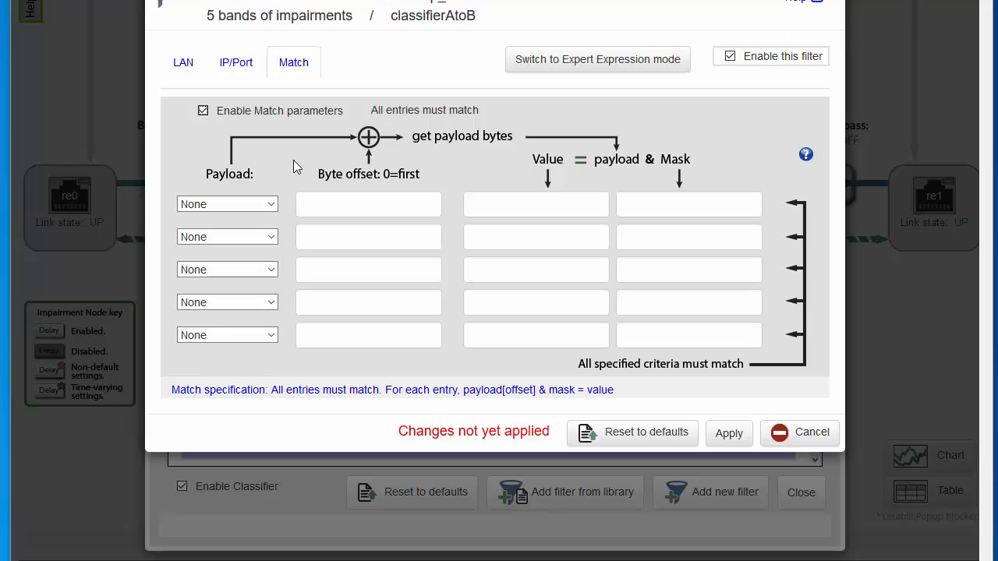
{"action": "left_click", "coordinate": [274, 201]}
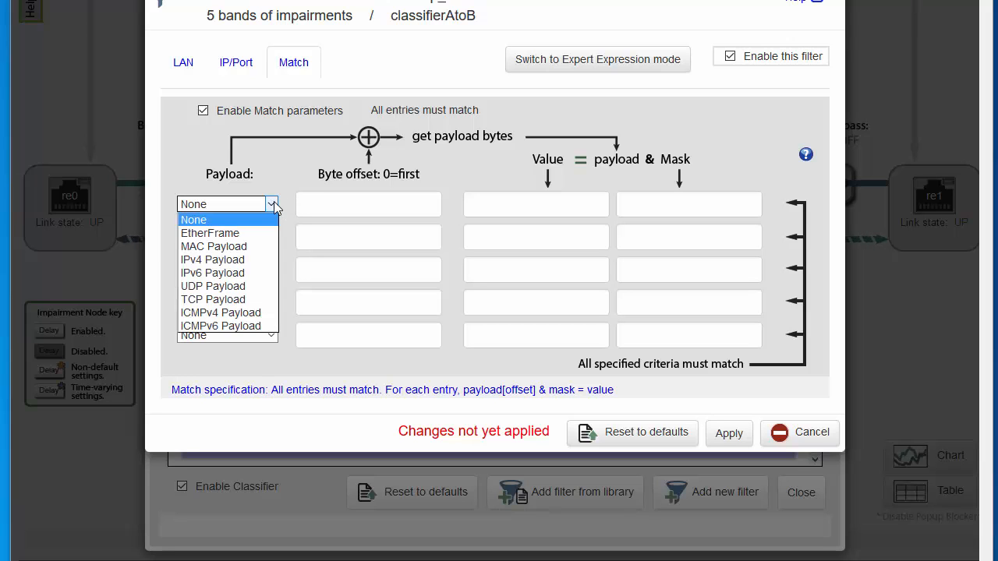
{"action": "left_click", "coordinate": [232, 261]}
{"action": "left_click", "coordinate": [348, 200]}
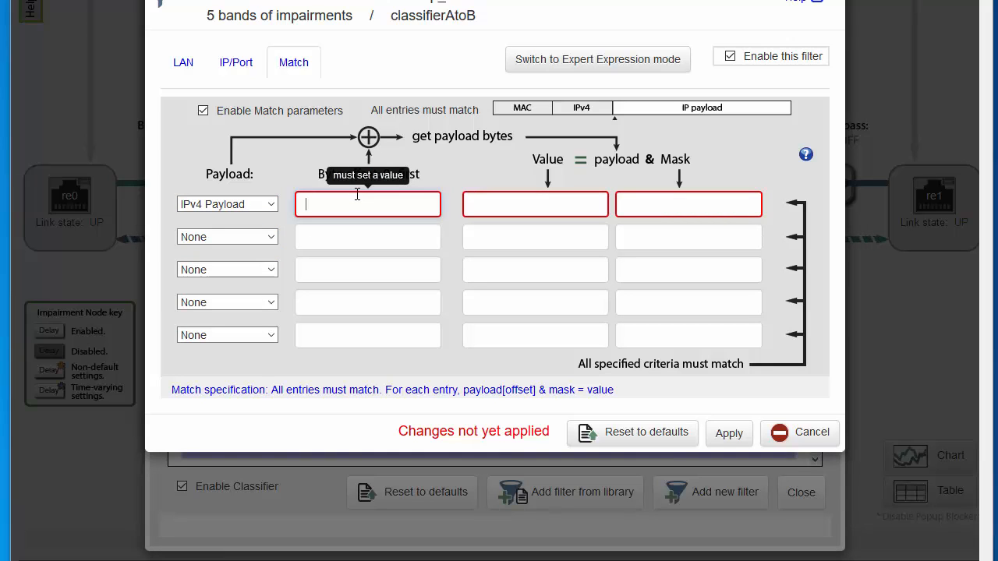
{"action": "type", "text": "40"}
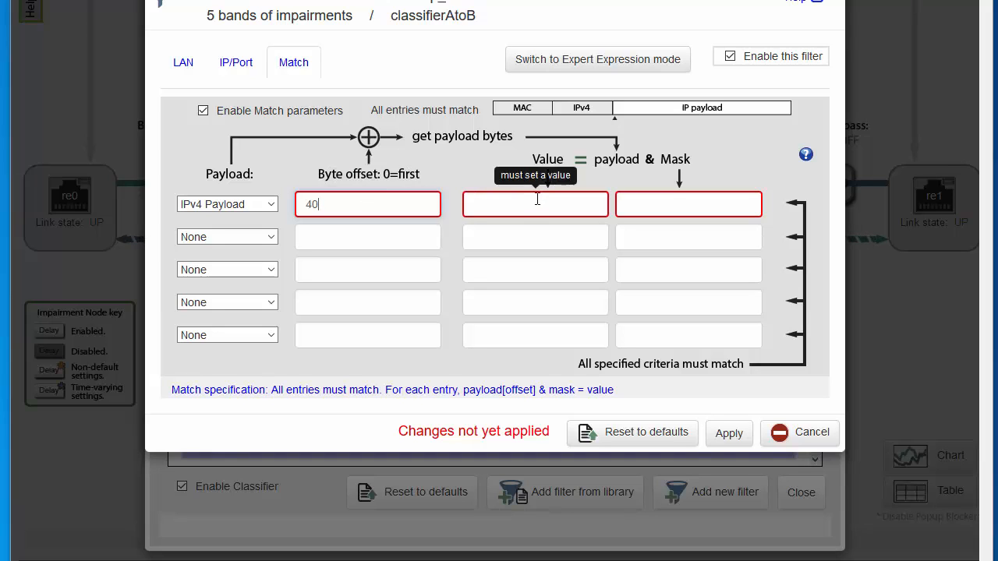
Step: Give the first match entry the mask 0xFFFFFFFF and the value 0x34FE567890, shortening the value to 0x34FE5678
{"action": "left_click", "coordinate": [541, 205]}
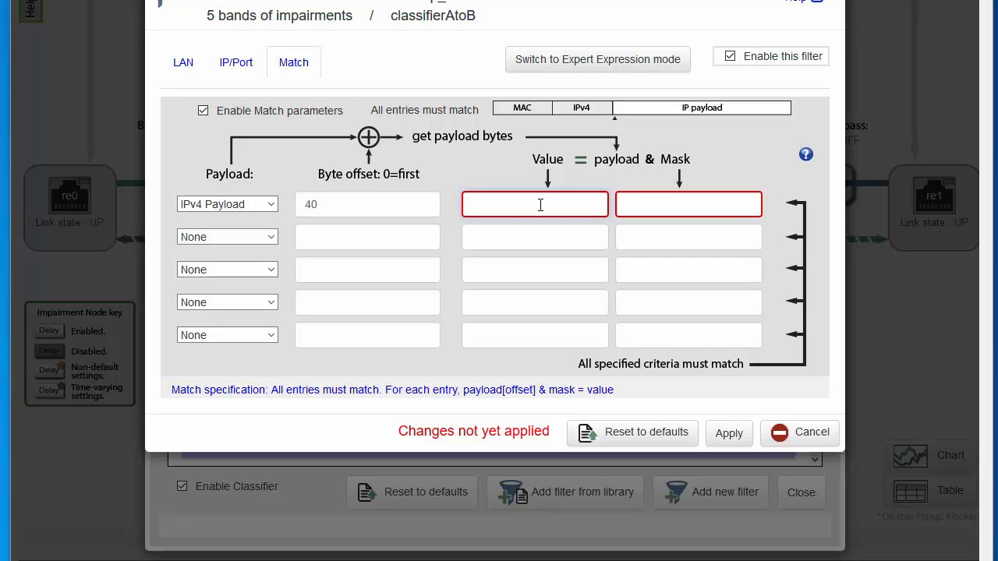
{"action": "type", "text": "0x34FE567890"}
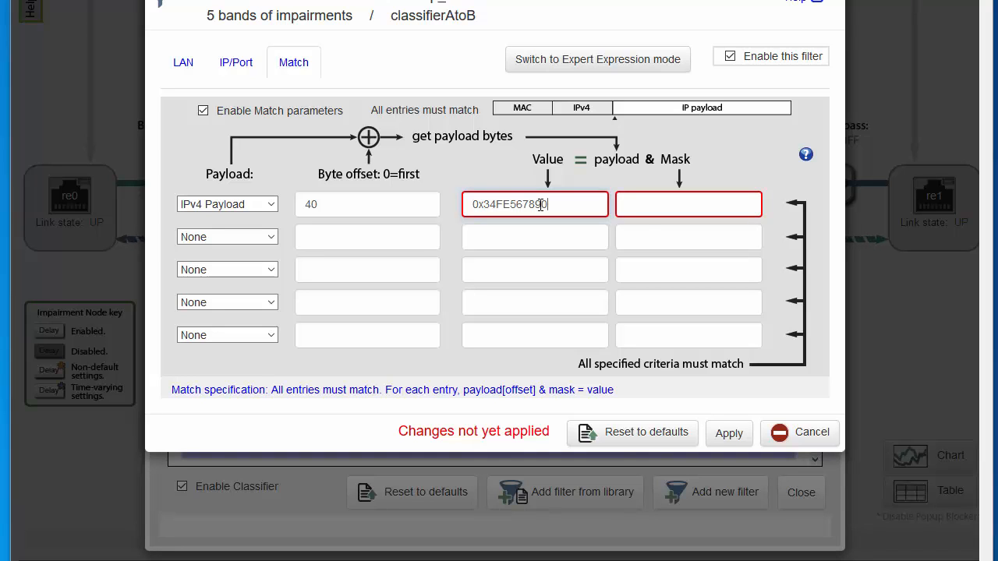
{"action": "left_click", "coordinate": [690, 206]}
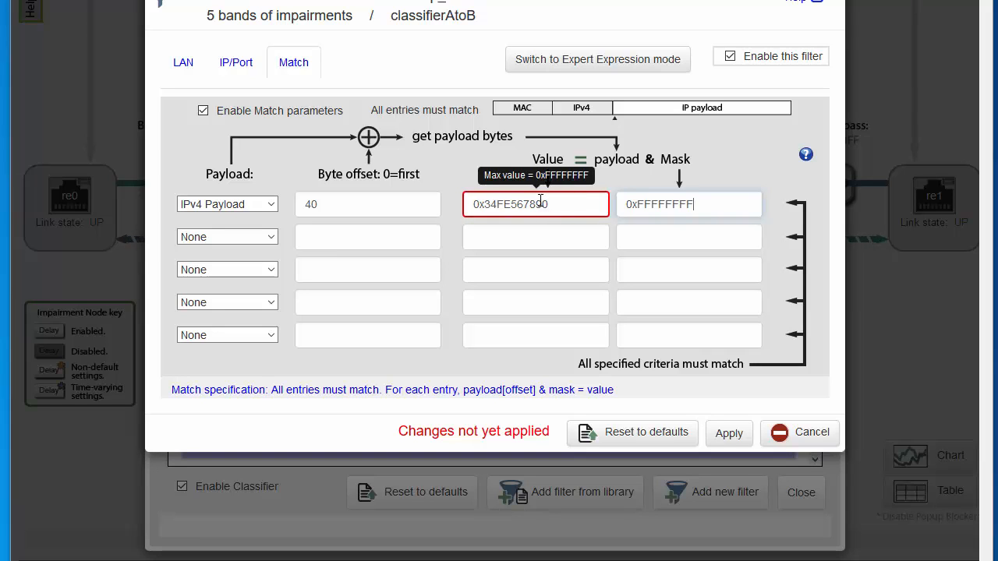
{"action": "left_click", "coordinate": [559, 203]}
{"action": "key", "text": "BackSpace"}
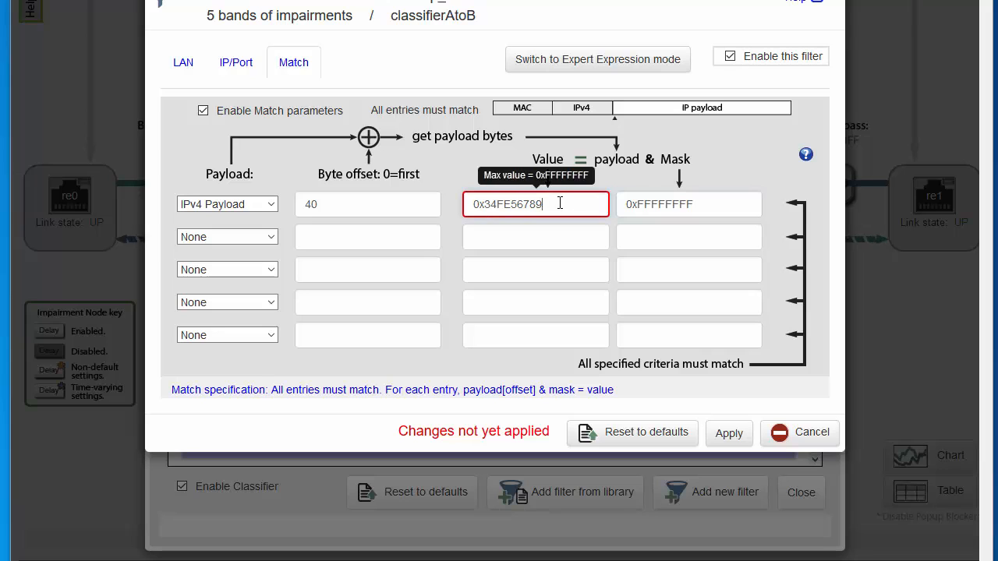
{"action": "mouse_move", "coordinate": [546, 204]}
{"action": "key", "text": "BackSpace"}
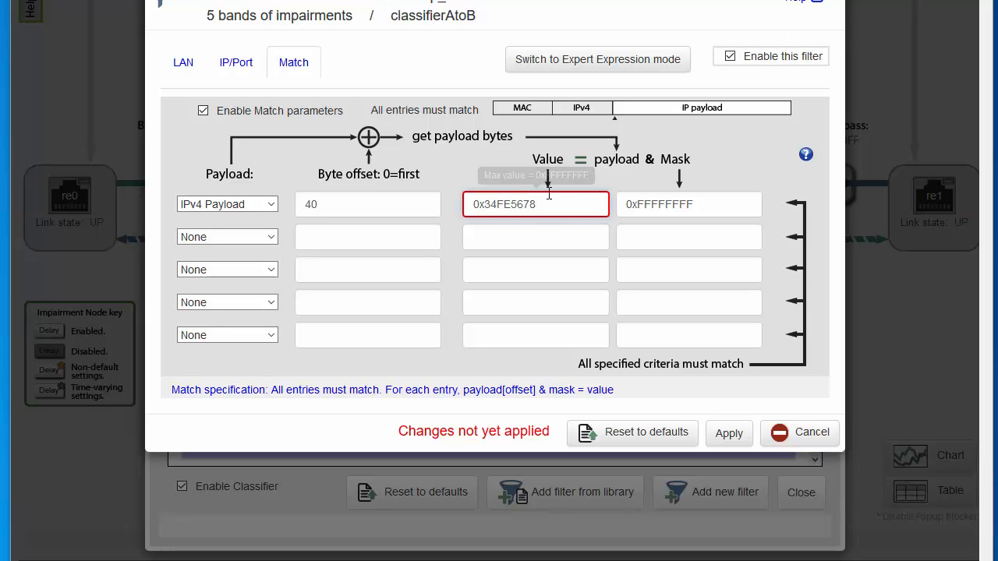
Step: Try 0xFFFFFFF0 as the first entry's mask, correct it to 0xFFFFFFF8, and switch its payload type to UDP Payload
{"action": "left_click", "coordinate": [663, 204]}
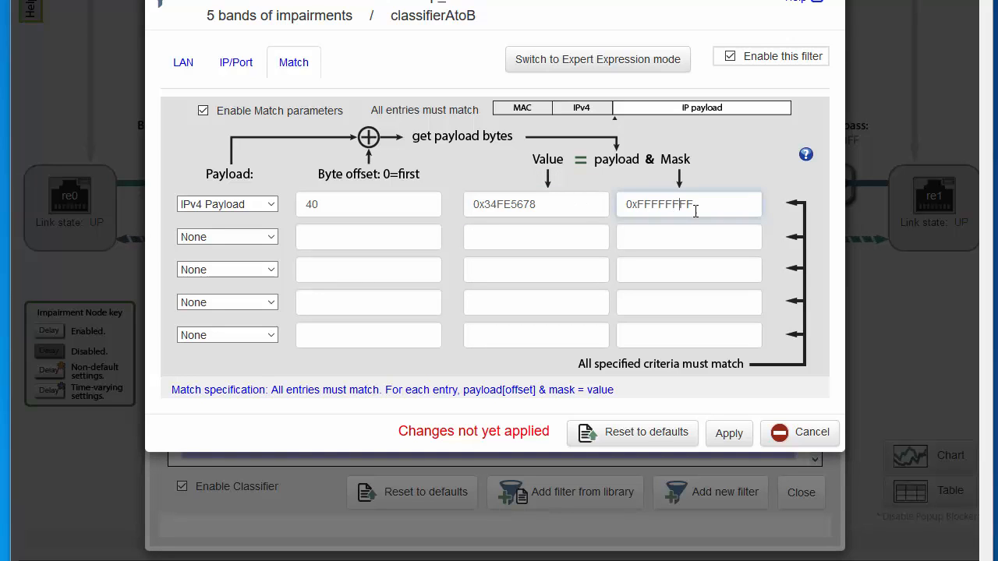
{"action": "left_click_drag", "start_coordinate": [687, 202], "coordinate": [707, 202]}
{"action": "type", "text": "0"}
{"action": "left_click", "coordinate": [586, 203]}
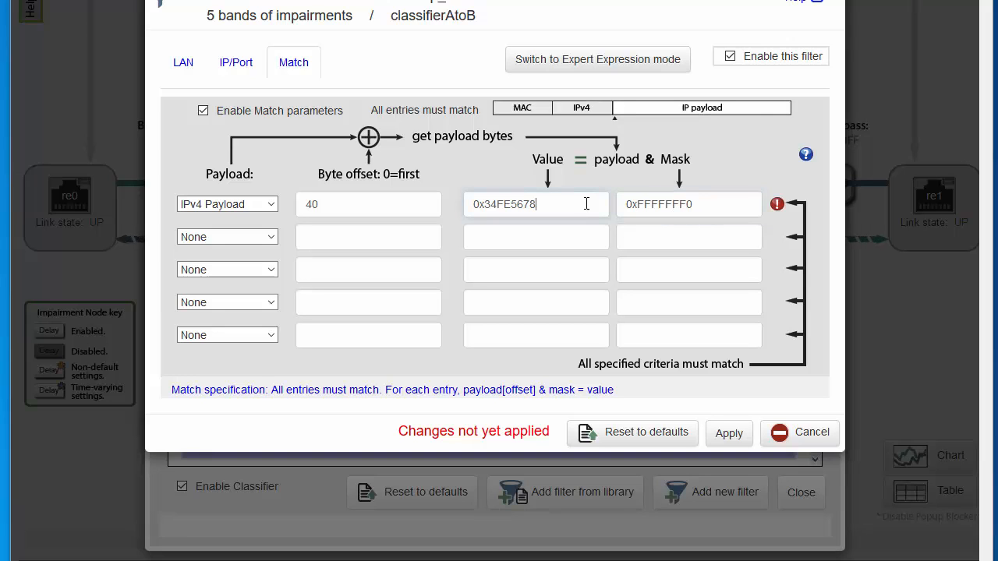
{"action": "left_click", "coordinate": [777, 205]}
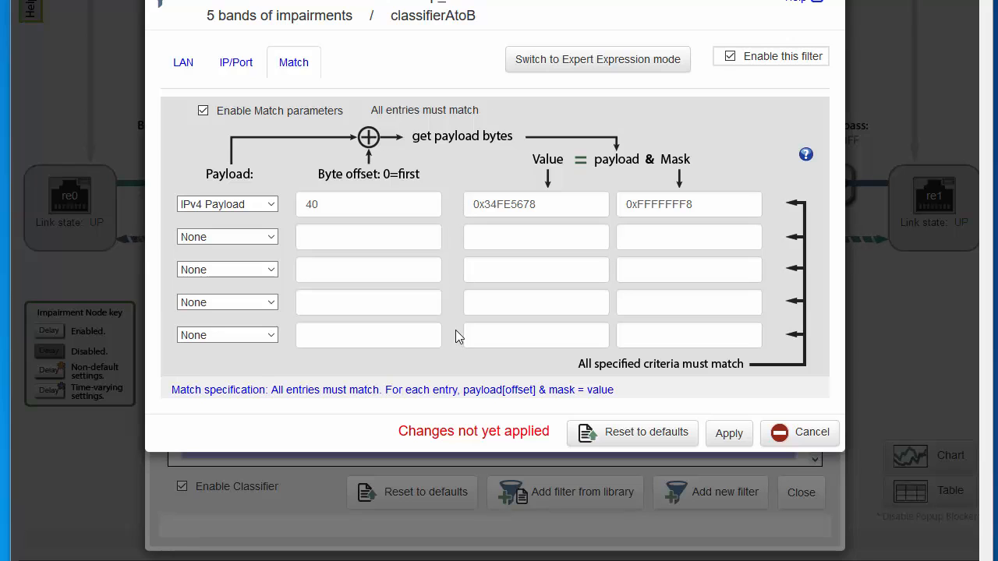
{"action": "left_click", "coordinate": [273, 204]}
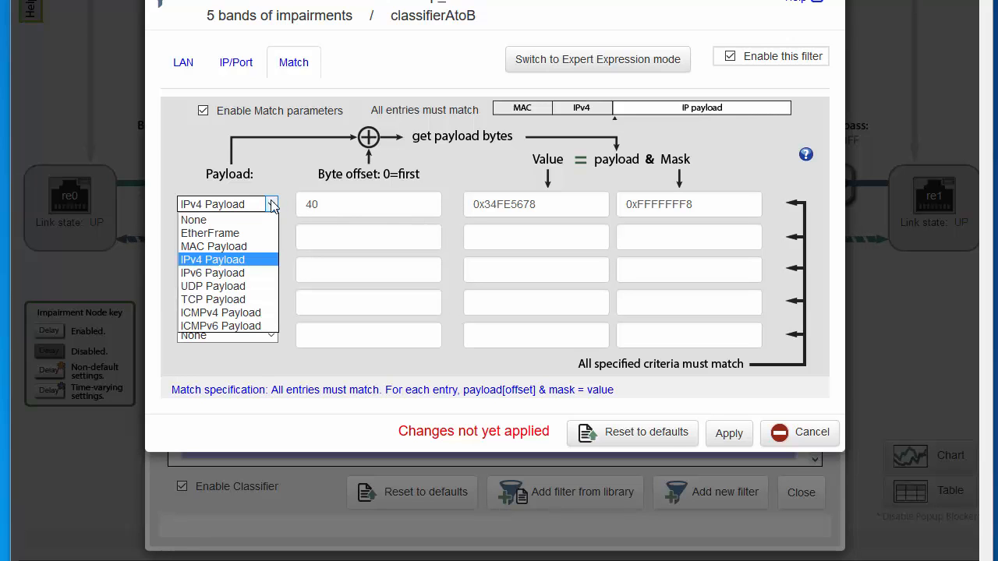
{"action": "left_click", "coordinate": [219, 288]}
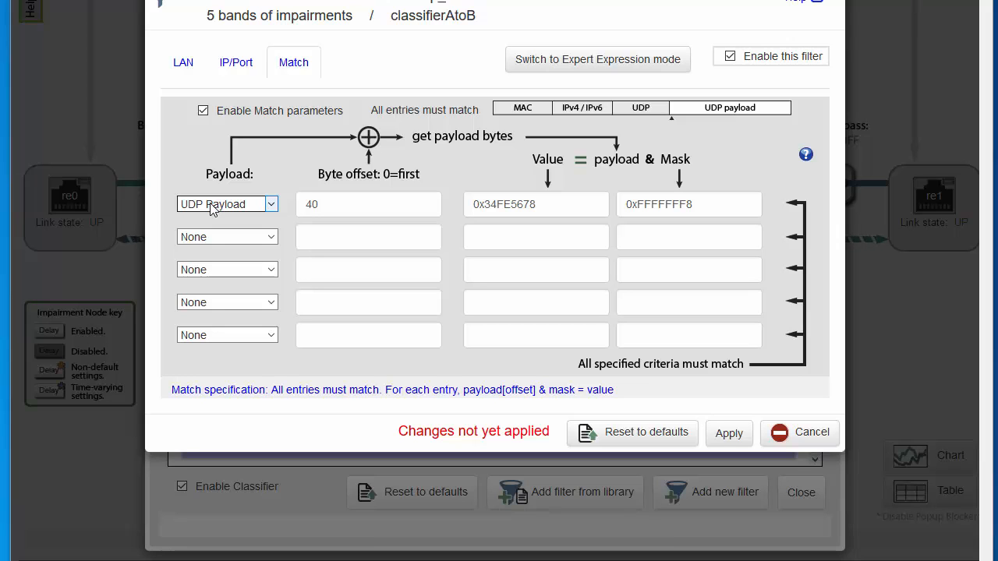
Step: Apply the filter changes and close the filter, accepting the non-default settings in the disabled IP/Port section
{"action": "left_click", "coordinate": [243, 61]}
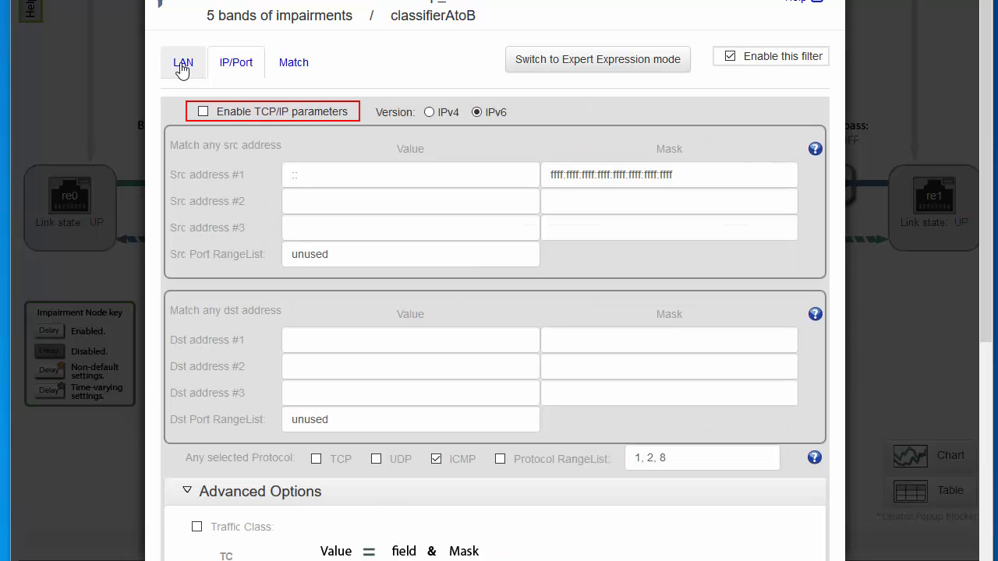
{"action": "left_click", "coordinate": [184, 68]}
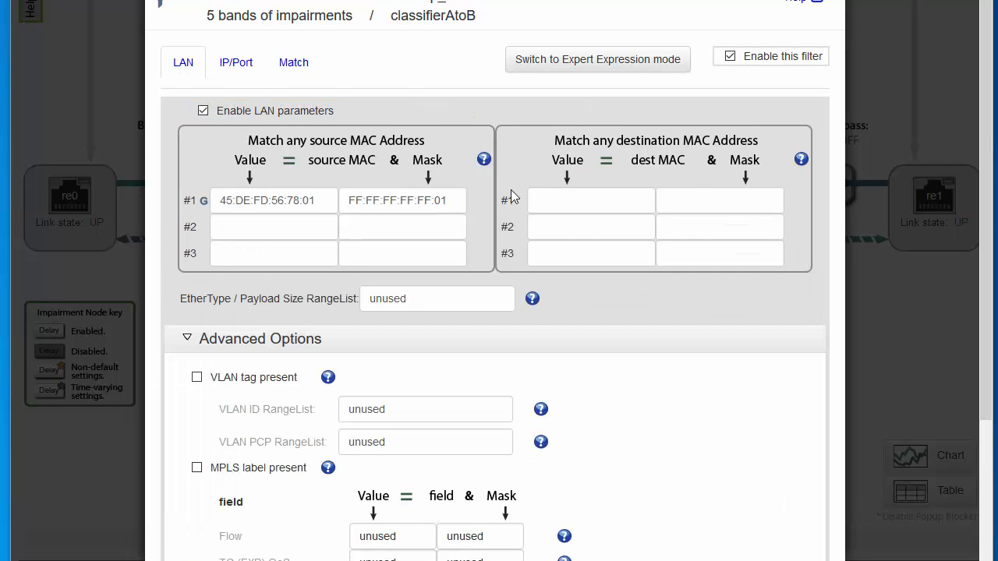
{"action": "scroll", "coordinate": [515, 197], "scroll_direction": "down", "scroll_amount": 3}
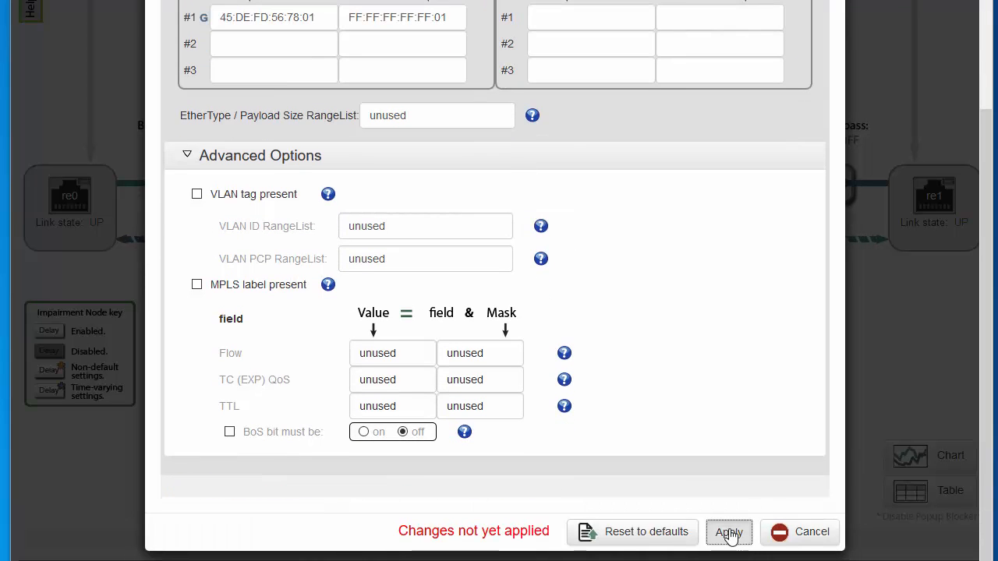
{"action": "left_click", "coordinate": [729, 532]}
{"action": "left_click", "coordinate": [776, 533]}
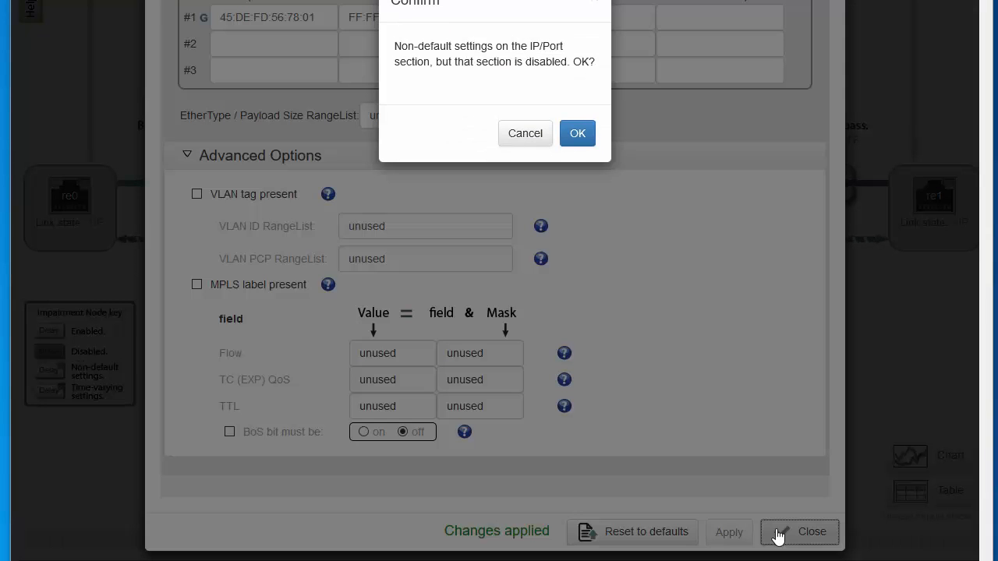
{"action": "left_click", "coordinate": [578, 134]}
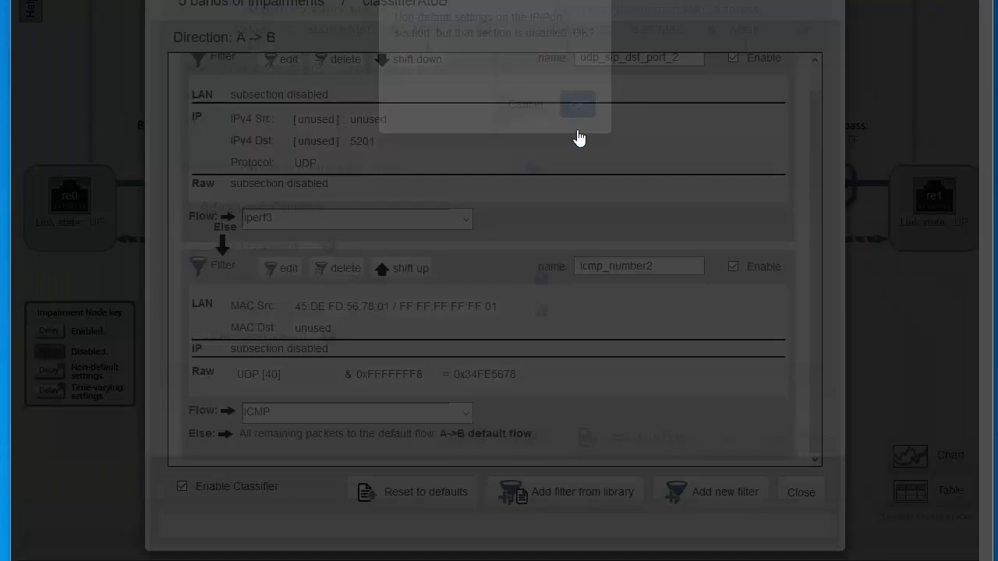
Step: Reopen the icmp_number2 filter for editing and switch it to Expert Expression mode
{"action": "scroll", "coordinate": [586, 199], "scroll_direction": "up", "scroll_amount": 1}
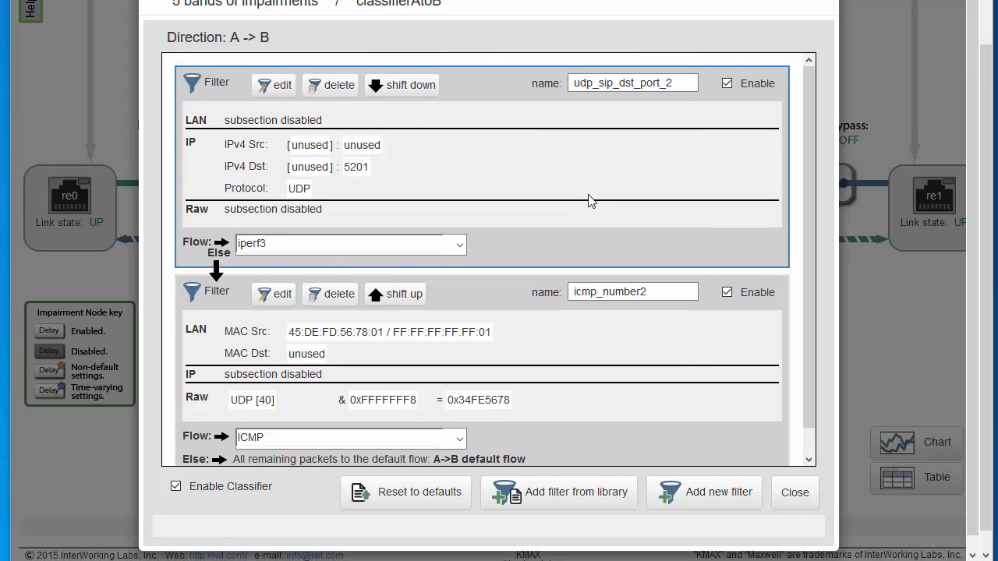
{"action": "scroll", "coordinate": [590, 201], "scroll_direction": "down", "scroll_amount": 1}
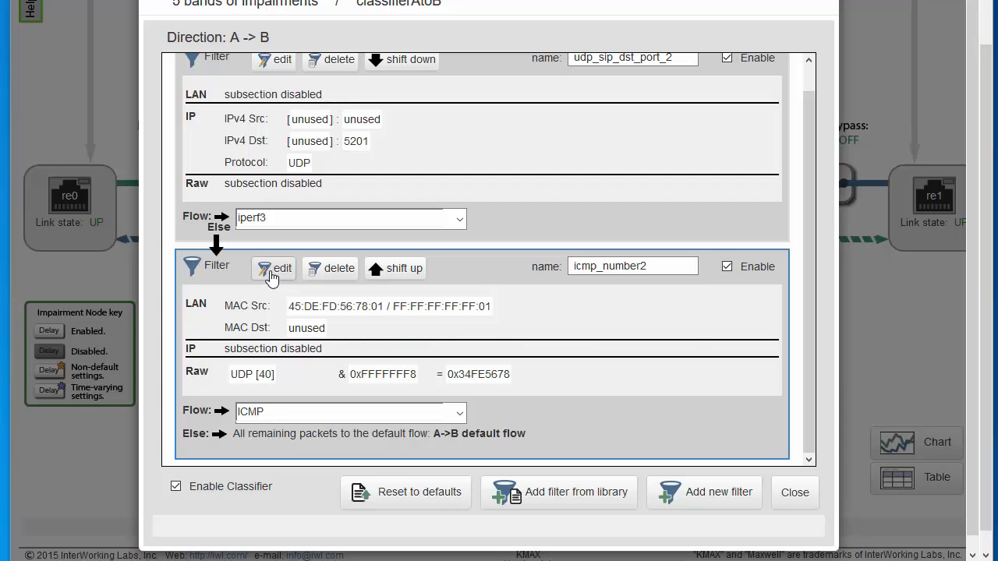
{"action": "left_click", "coordinate": [269, 271]}
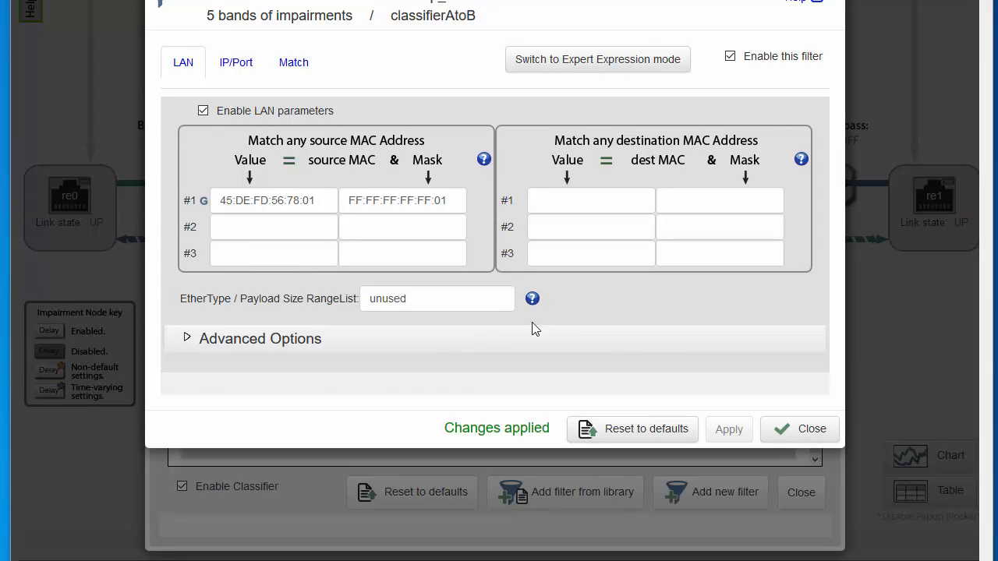
{"action": "mouse_move", "coordinate": [533, 300]}
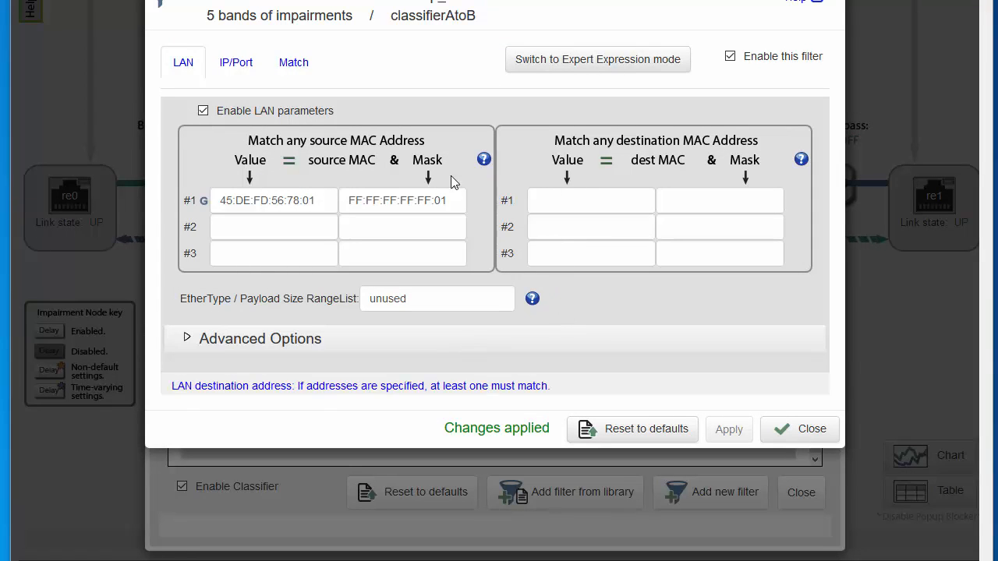
{"action": "left_click", "coordinate": [605, 67]}
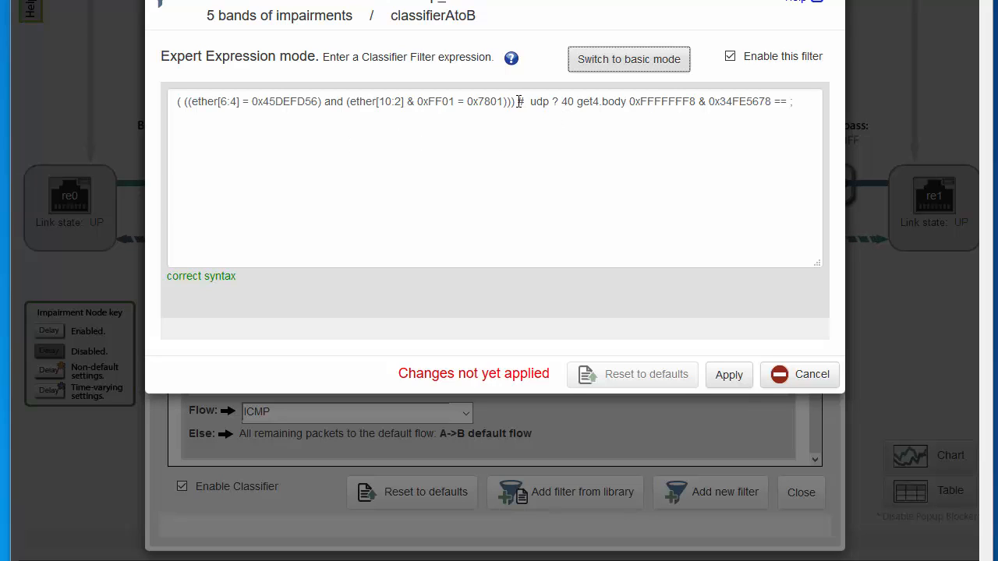
Step: Read the Expert Expression help note and examine the packet-processing part of the expression after the # sign
{"action": "double_click", "coordinate": [519, 102]}
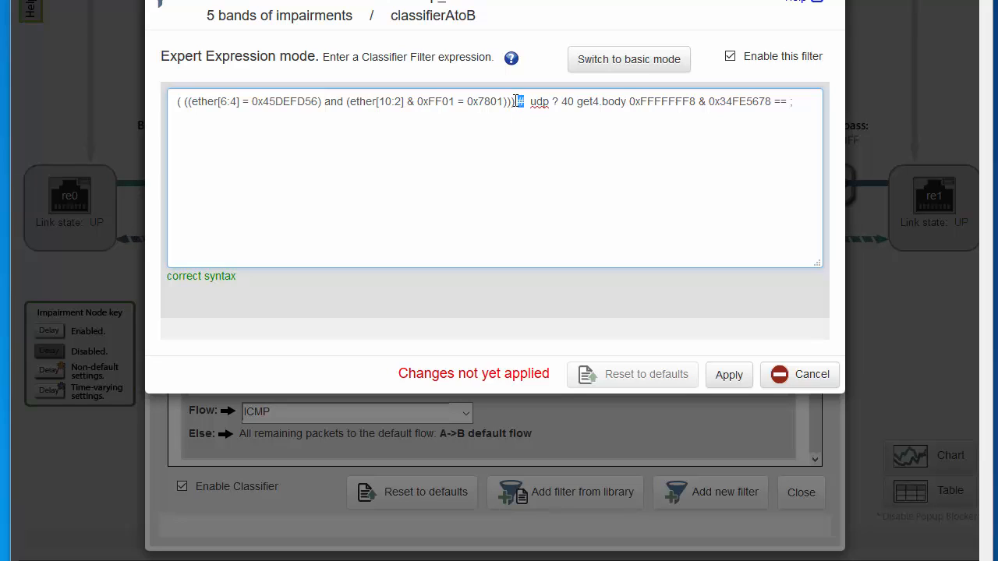
{"action": "left_click", "coordinate": [517, 101]}
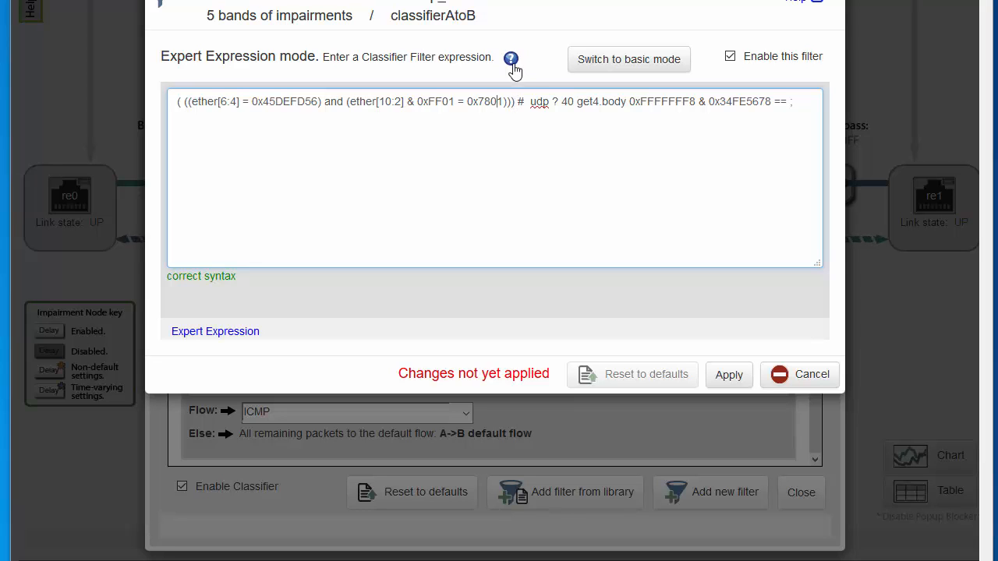
{"action": "mouse_move", "coordinate": [512, 62]}
{"action": "left_click_drag", "start_coordinate": [515, 98], "coordinate": [616, 129]}
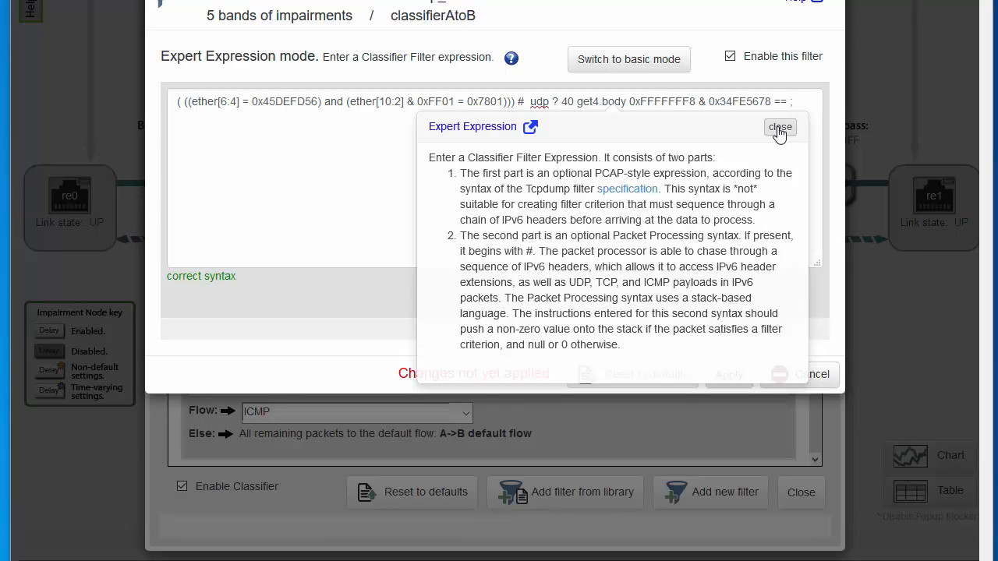
{"action": "left_click", "coordinate": [780, 127]}
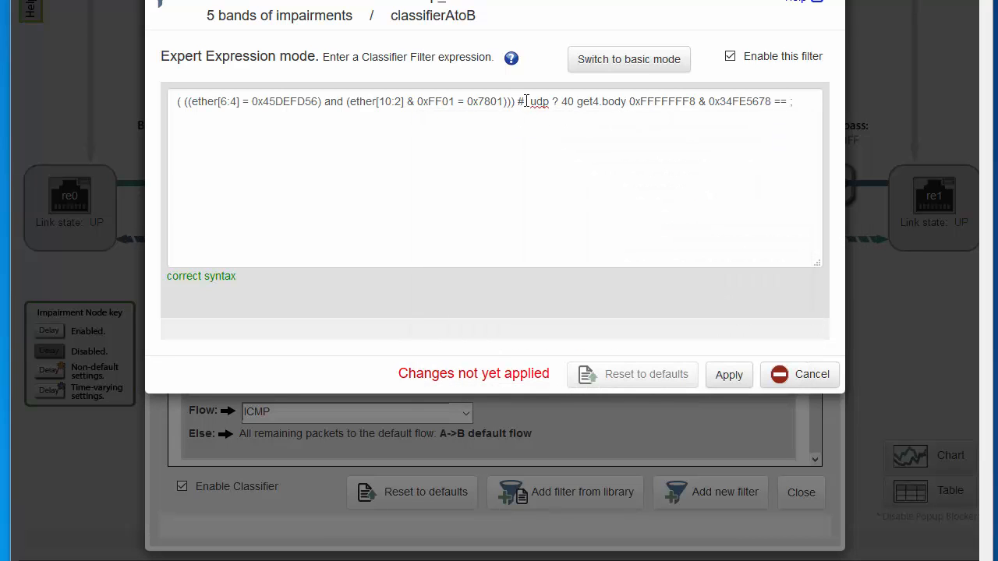
{"action": "left_click_drag", "start_coordinate": [529, 102], "coordinate": [806, 101]}
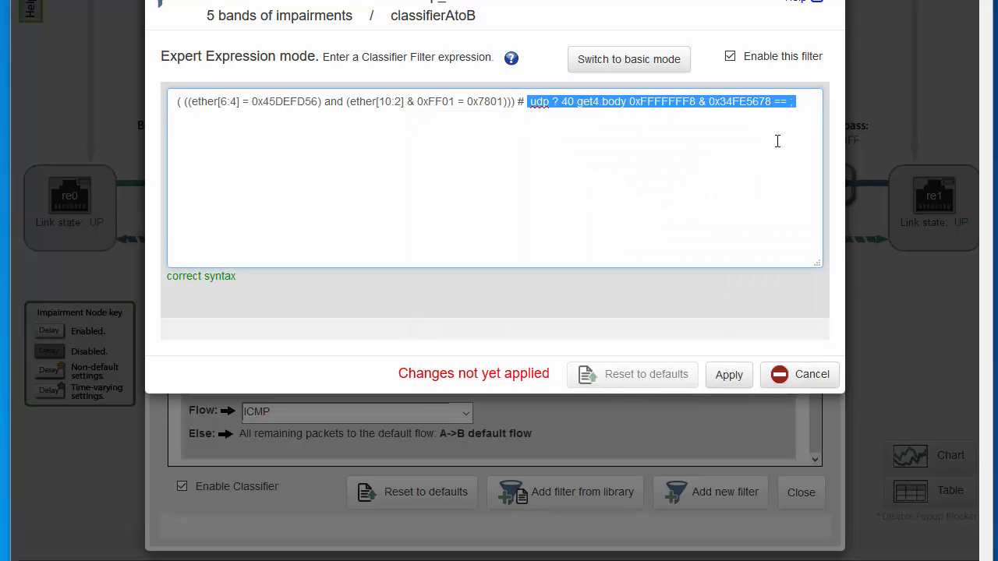
{"action": "left_click", "coordinate": [778, 141]}
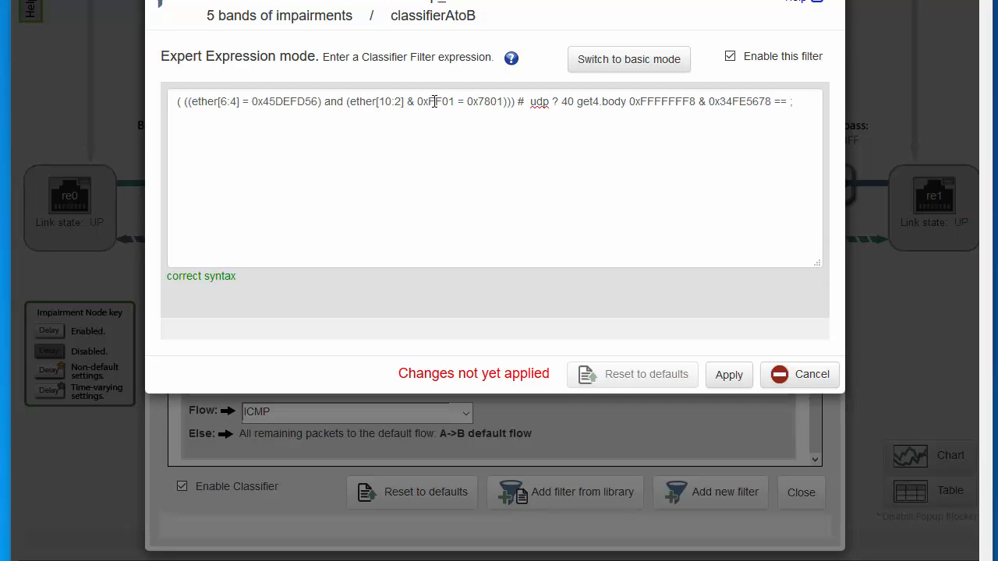
Step: Change the data size in ether[10:2] to 5 to test the syntax check, and set it back to 2
{"action": "left_click", "coordinate": [401, 101]}
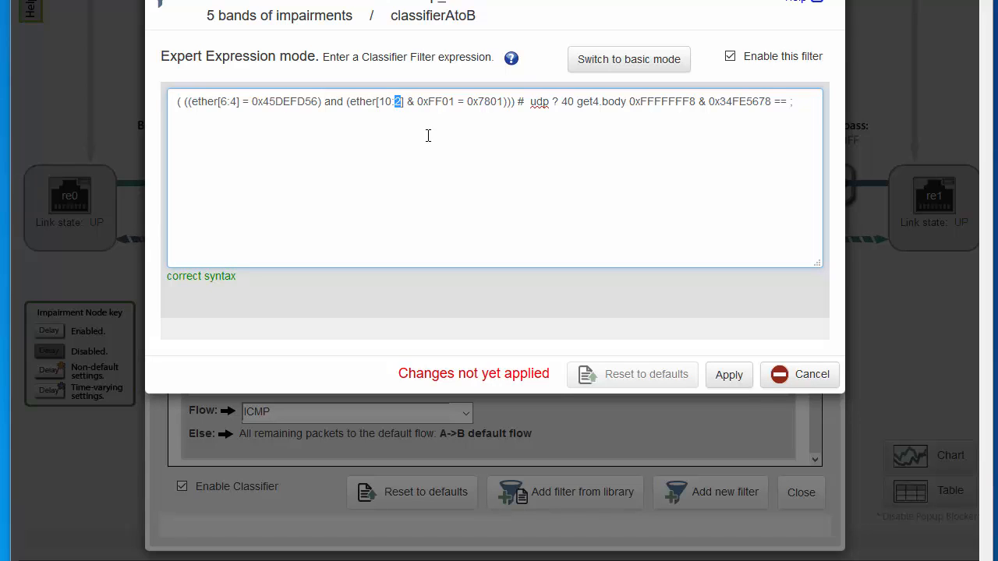
{"action": "type", "text": "5"}
{"action": "left_click", "coordinate": [345, 312]}
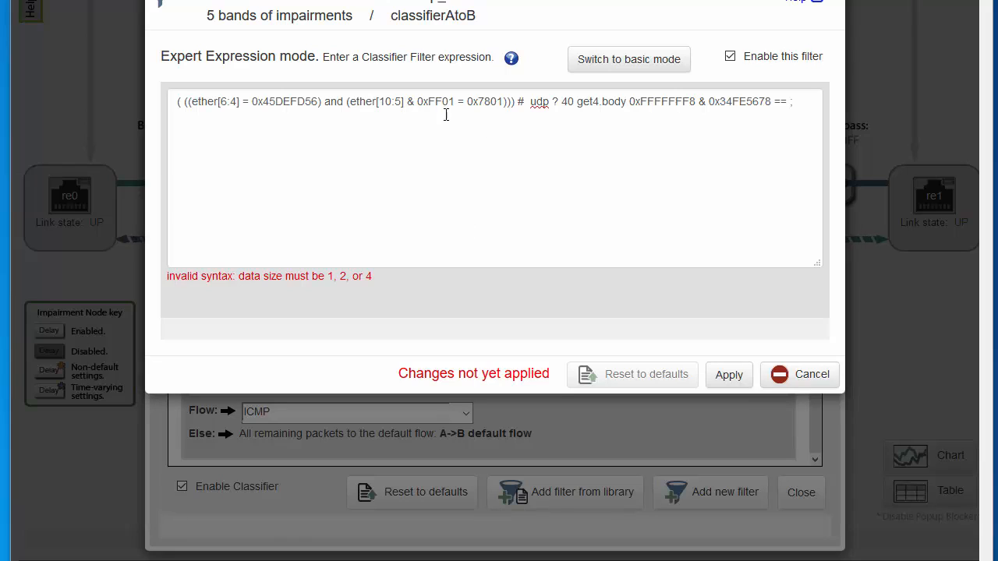
{"action": "double_click", "coordinate": [399, 102]}
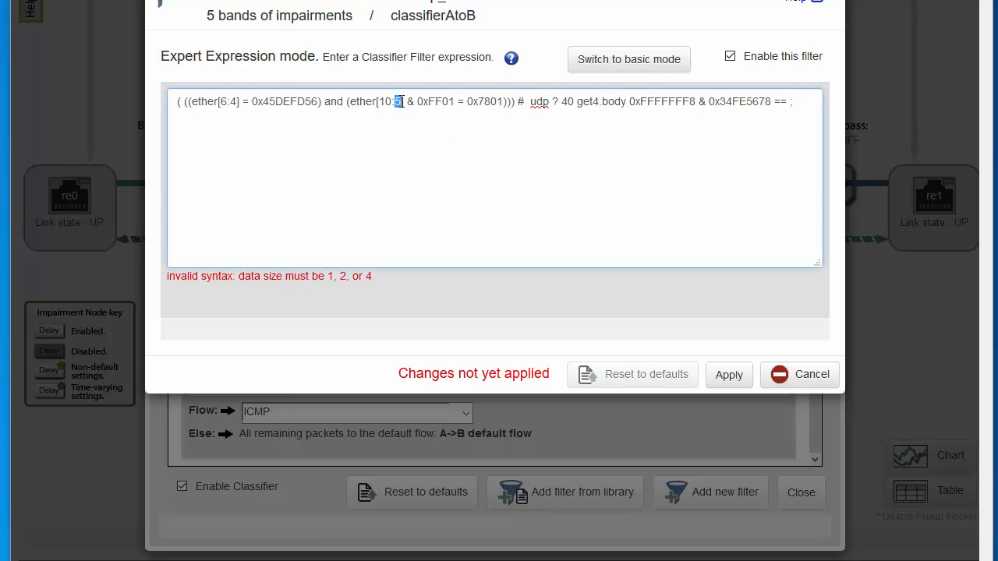
{"action": "type", "text": "2"}
{"action": "left_click", "coordinate": [404, 305]}
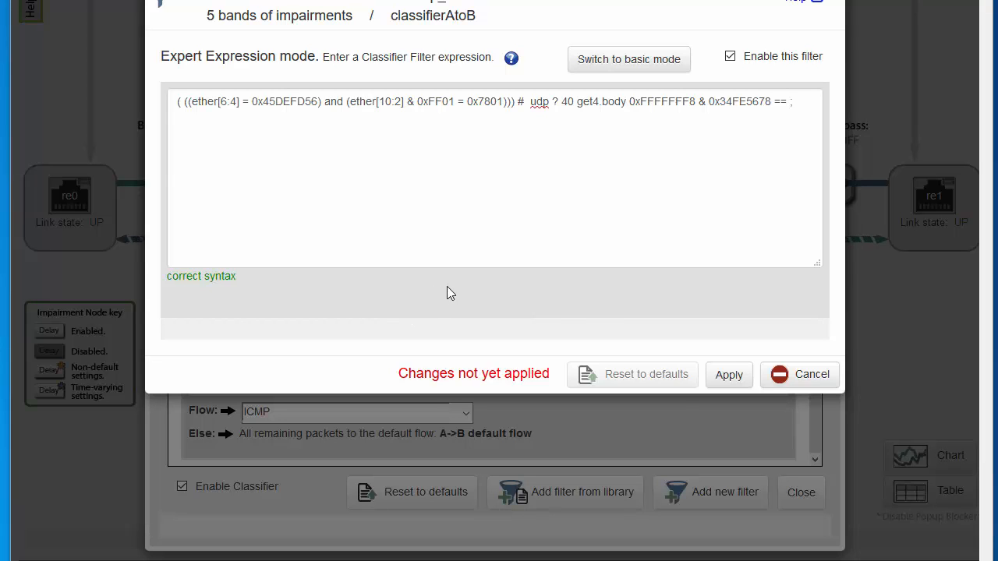
Step: Apply the expert expression to the icmp_number2 filter and close the filter
{"action": "left_click", "coordinate": [729, 378]}
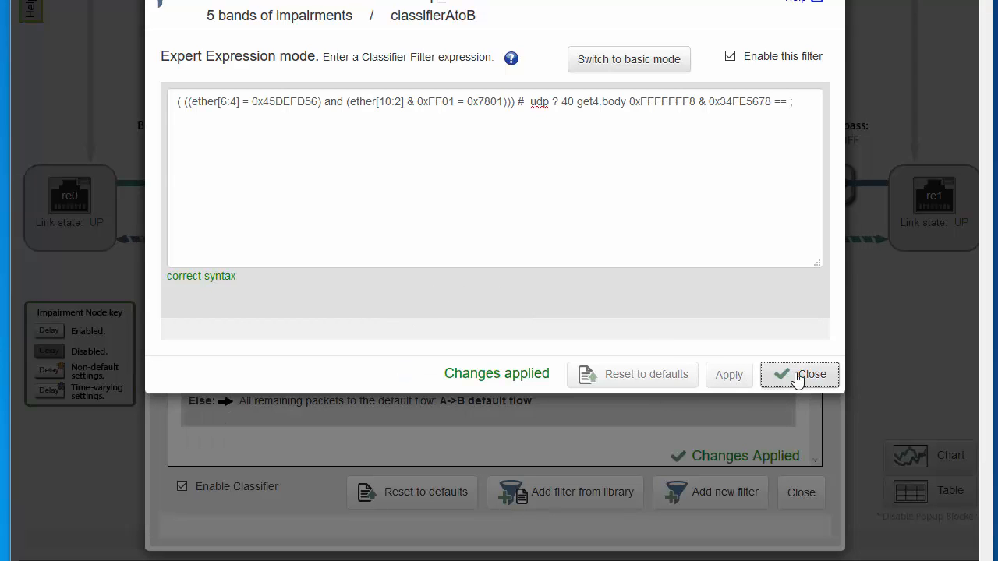
{"action": "left_click", "coordinate": [799, 374]}
{"action": "left_click", "coordinate": [578, 133]}
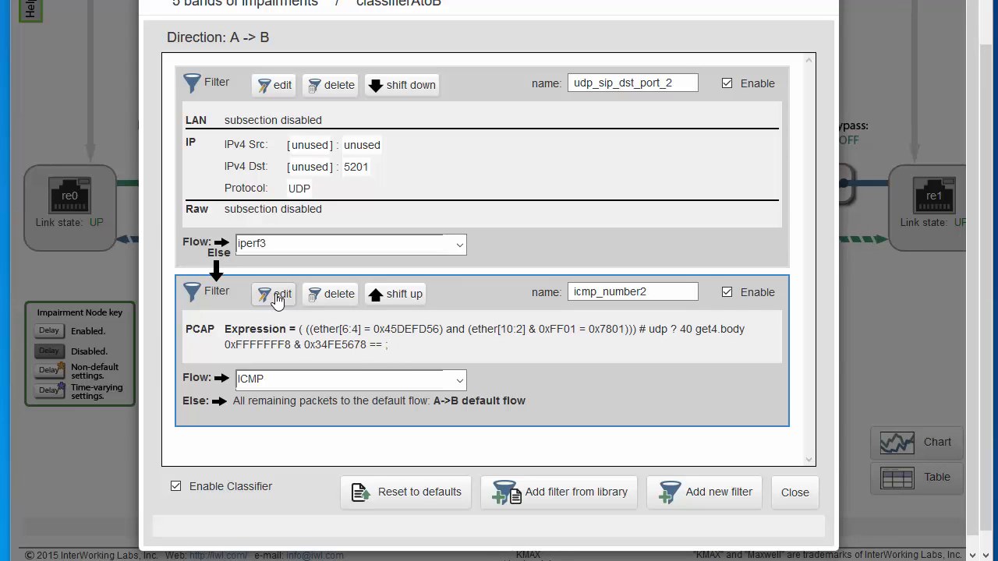
Step: Reopen the icmp_number2 filter for editing and switch it to basic mode, starting with a blank filter
{"action": "left_click", "coordinate": [276, 296]}
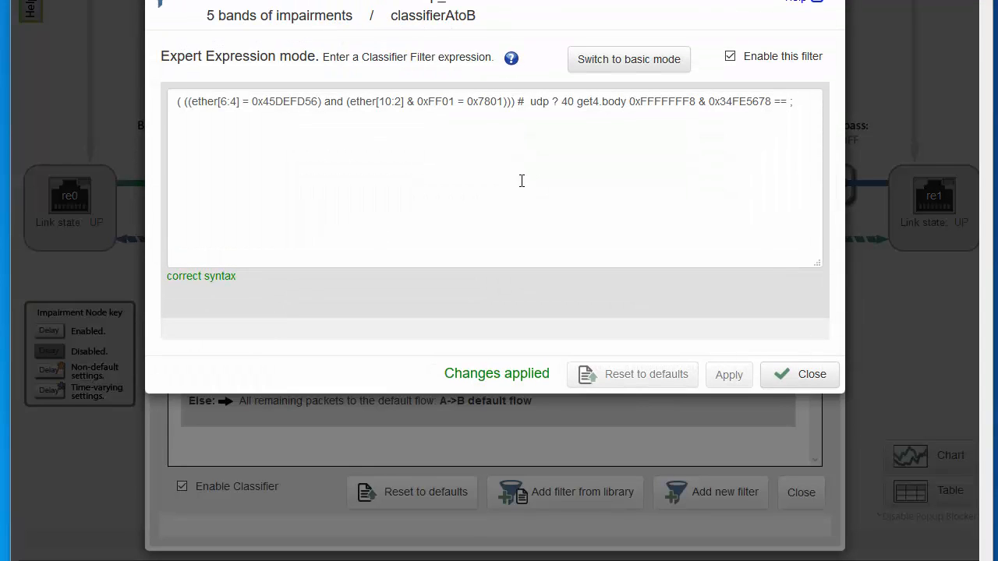
{"action": "left_click", "coordinate": [632, 62]}
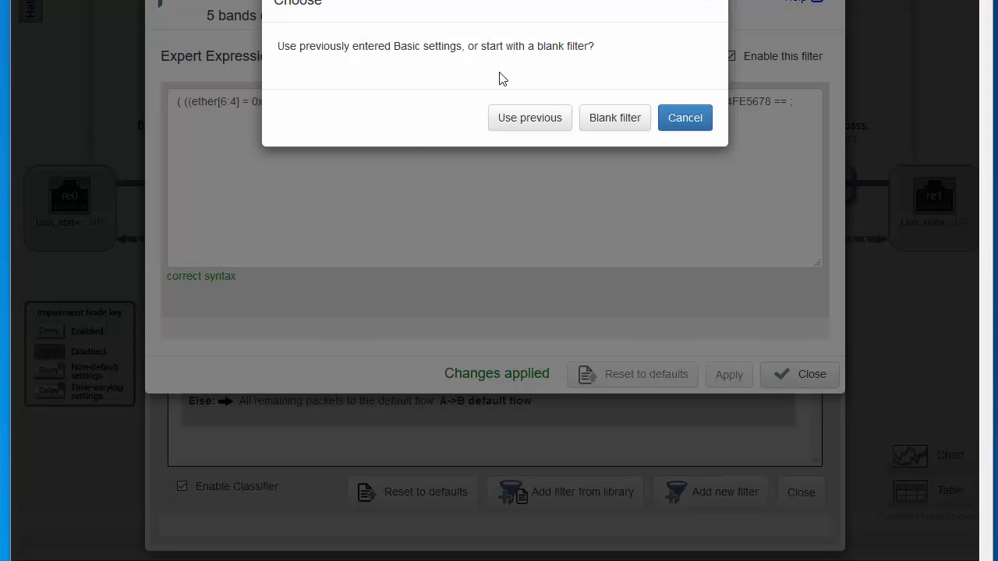
{"action": "left_click", "coordinate": [621, 118]}
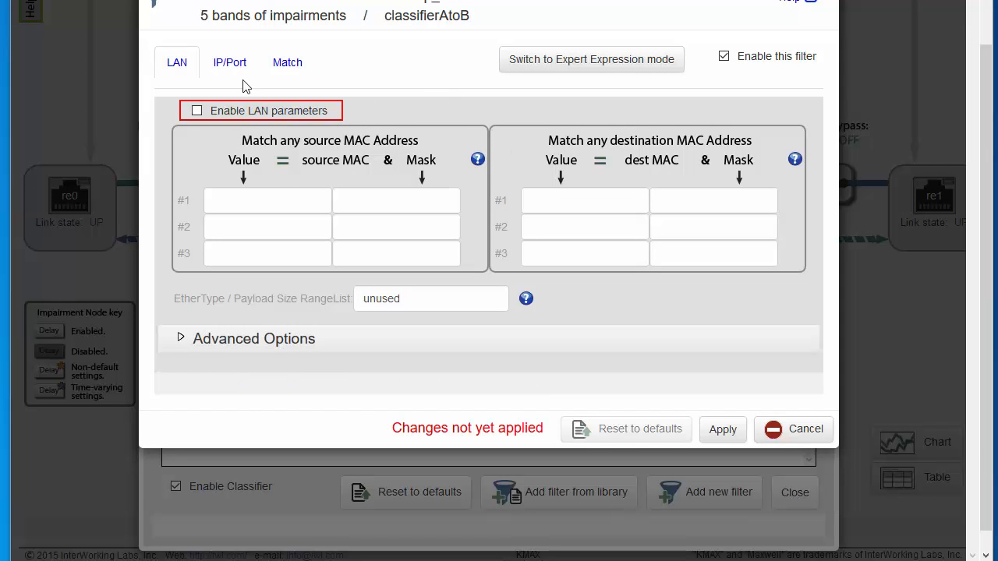
Step: Enable the TCP/IP parameters of the filter and select UDP as the protocol to match
{"action": "left_click", "coordinate": [229, 62]}
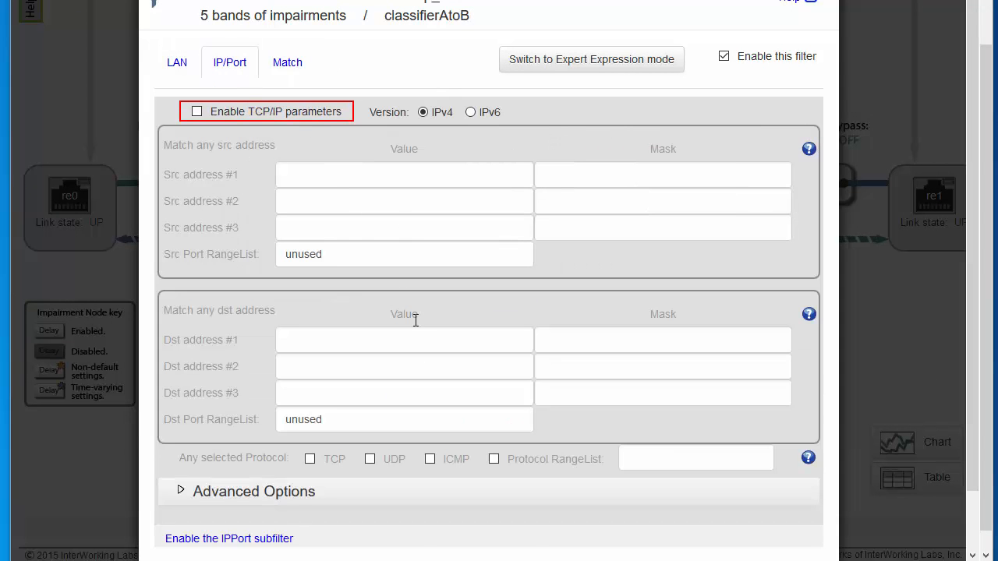
{"action": "left_click", "coordinate": [370, 460]}
{"action": "left_click", "coordinate": [197, 112]}
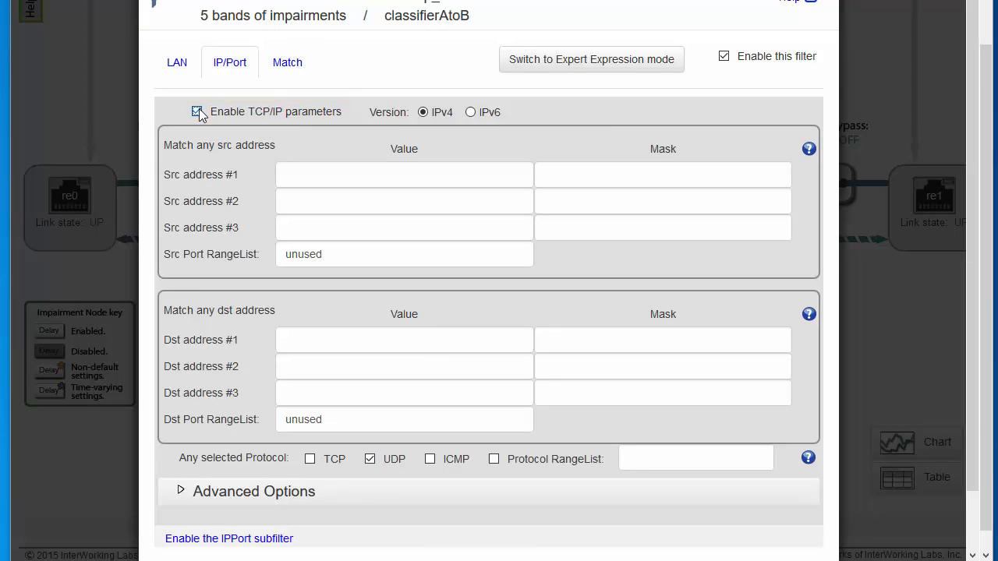
Step: Apply the filter changes, then close the filter and the A-to-B classifier to return to the impairment bands overview
{"action": "scroll", "coordinate": [468, 352], "scroll_direction": "down", "scroll_amount": 1}
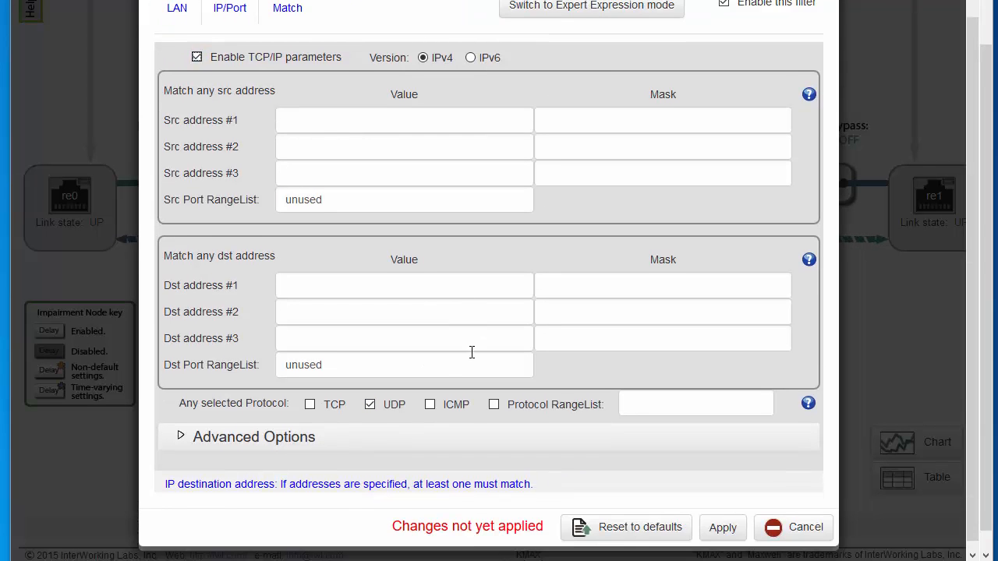
{"action": "left_click", "coordinate": [720, 523]}
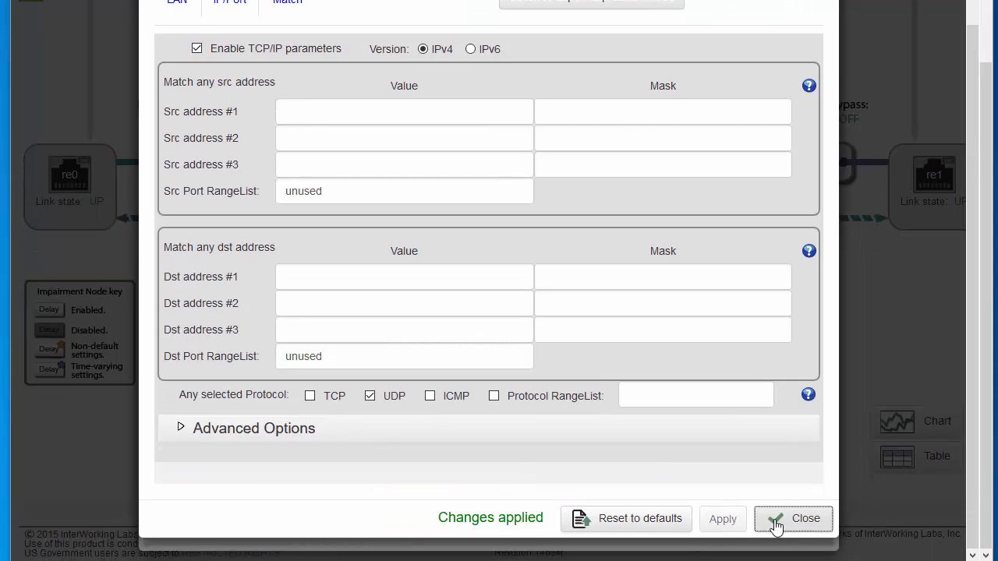
{"action": "left_click", "coordinate": [776, 524]}
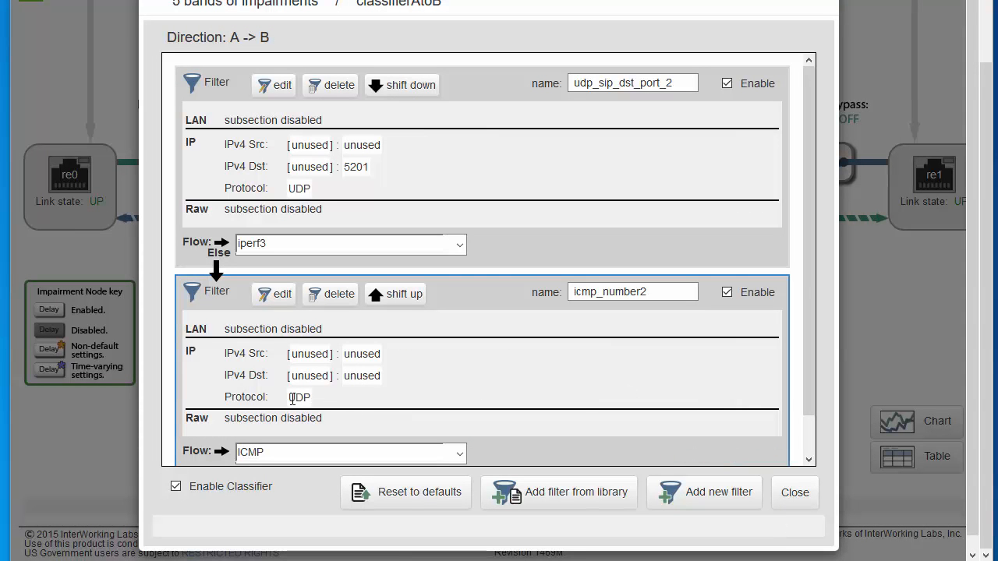
{"action": "scroll", "coordinate": [454, 387], "scroll_direction": "down", "scroll_amount": 1}
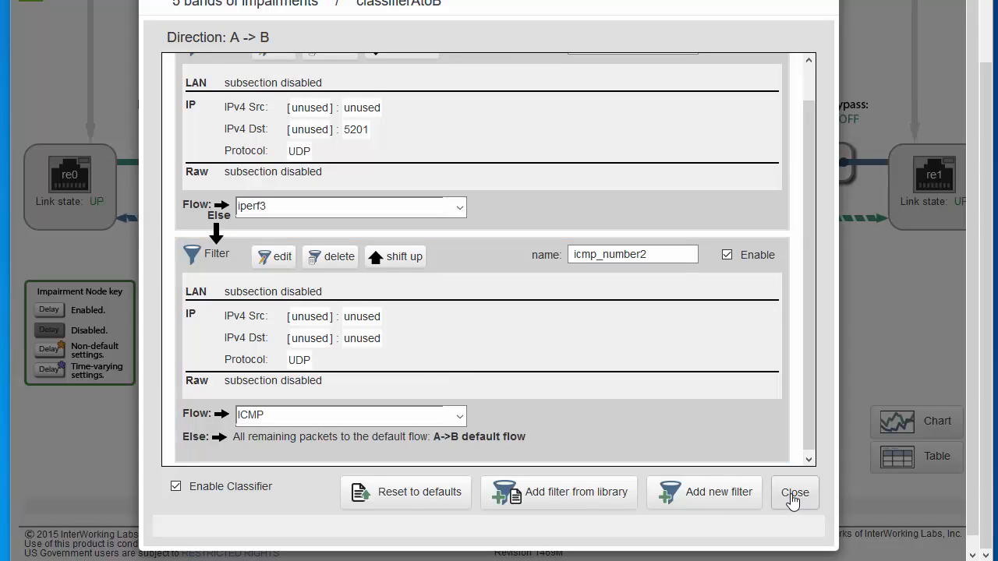
{"action": "left_click", "coordinate": [793, 496]}
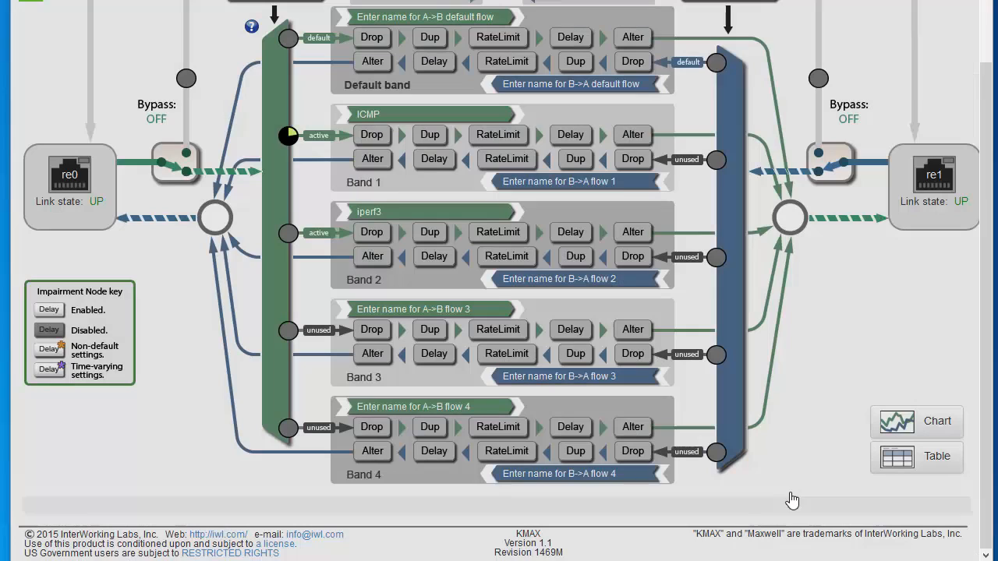